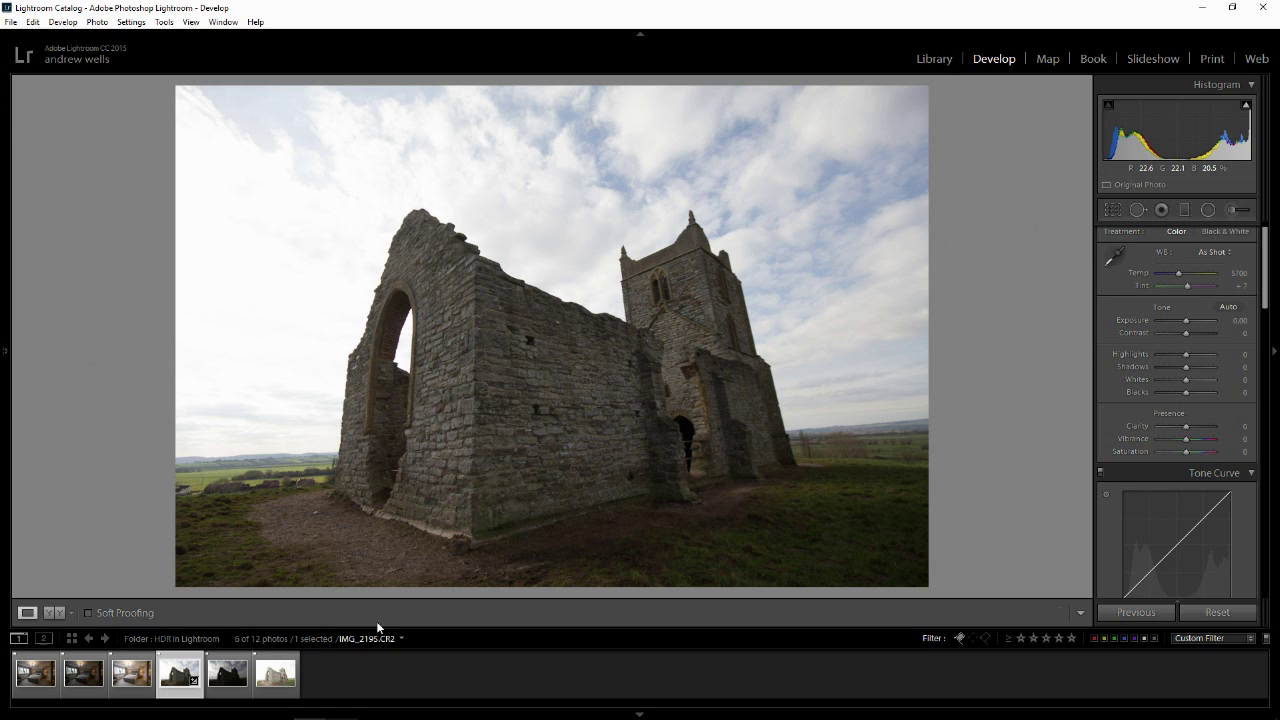
# Compare the three church ruin brackets and select IMG_2195 through IMG_2197 together
pyautogui.click(226, 678)
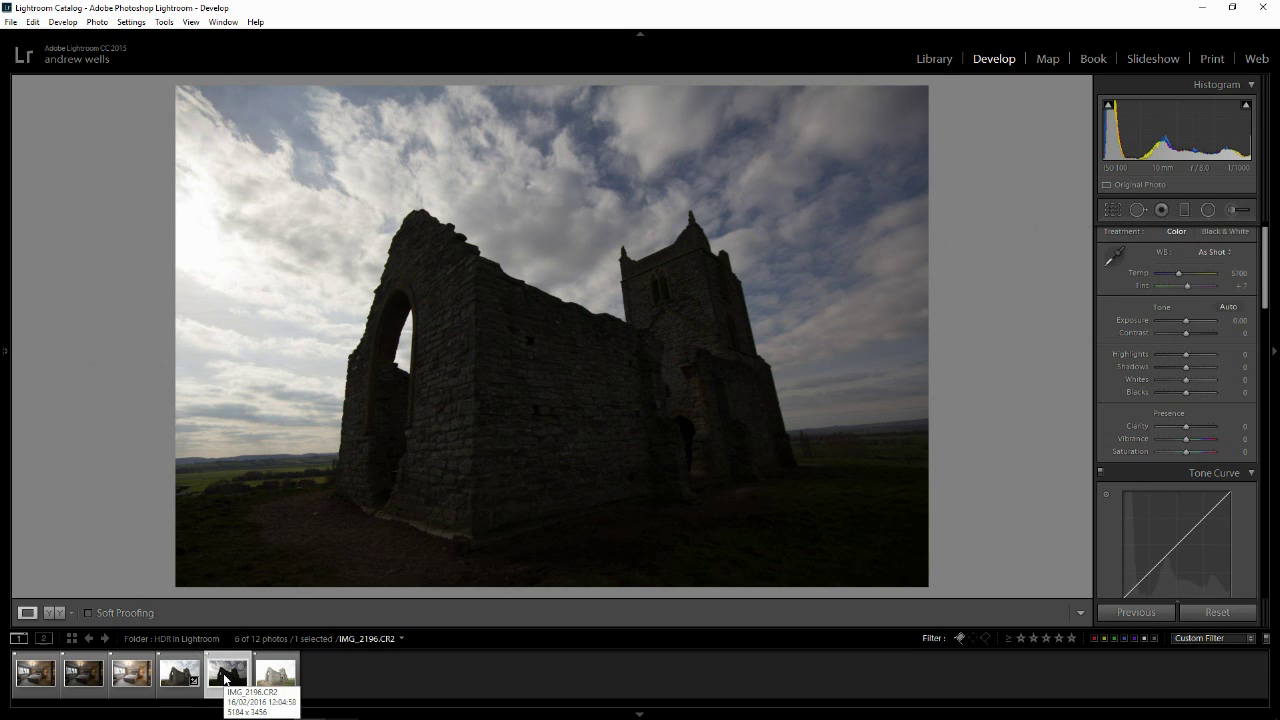
pyautogui.click(272, 668)
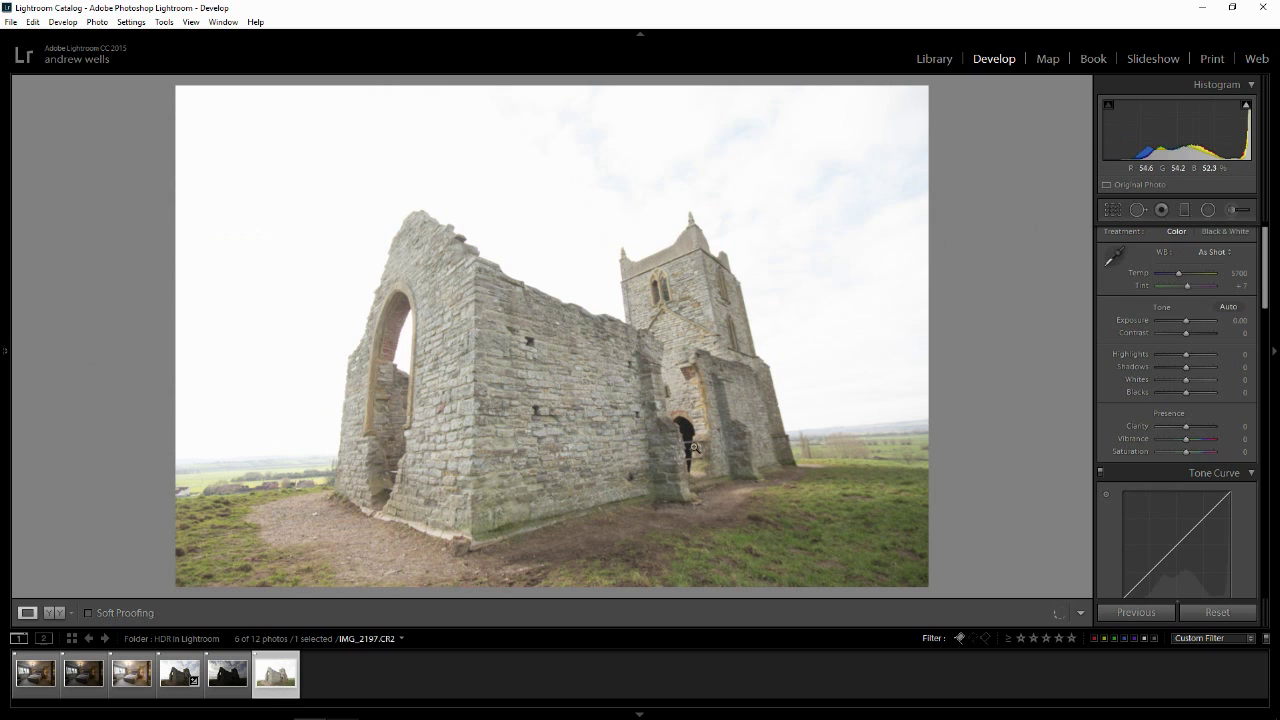
pyautogui.click(188, 662)
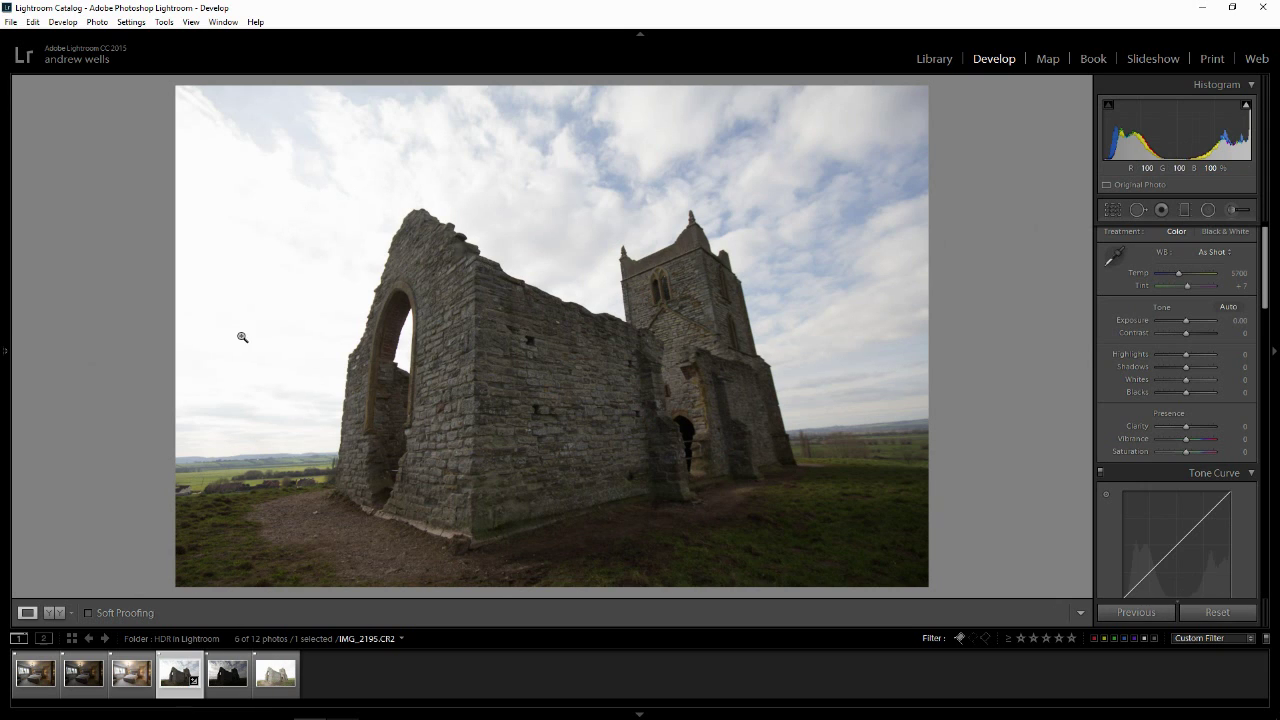
pyautogui.click(220, 672)
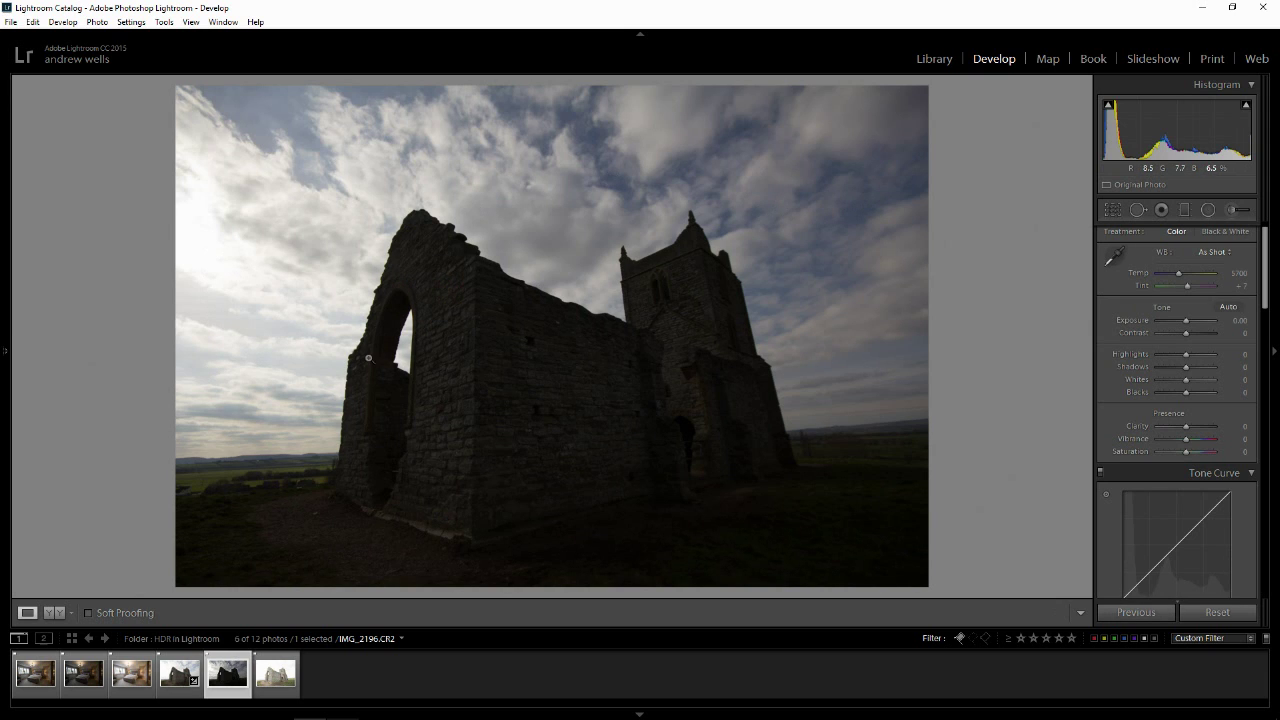
pyautogui.click(168, 682)
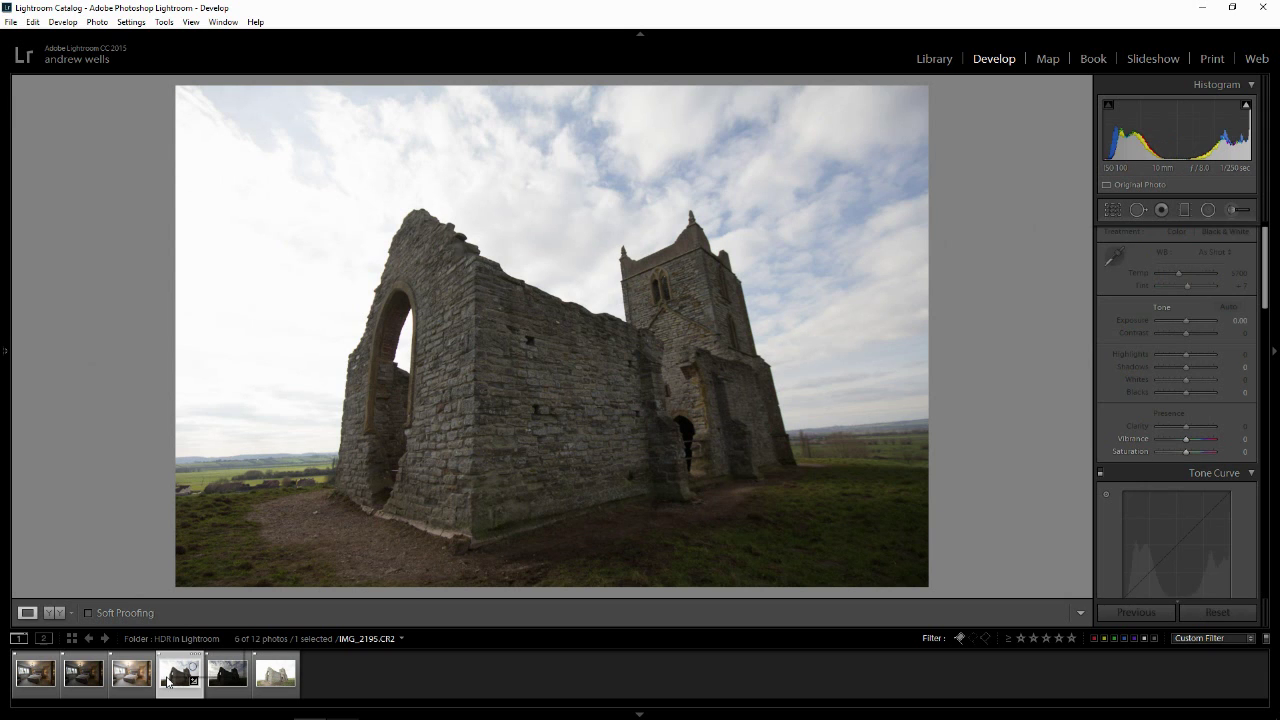
pyautogui.keyDown('shift'); pyautogui.click(272, 676); pyautogui.keyUp('shift')
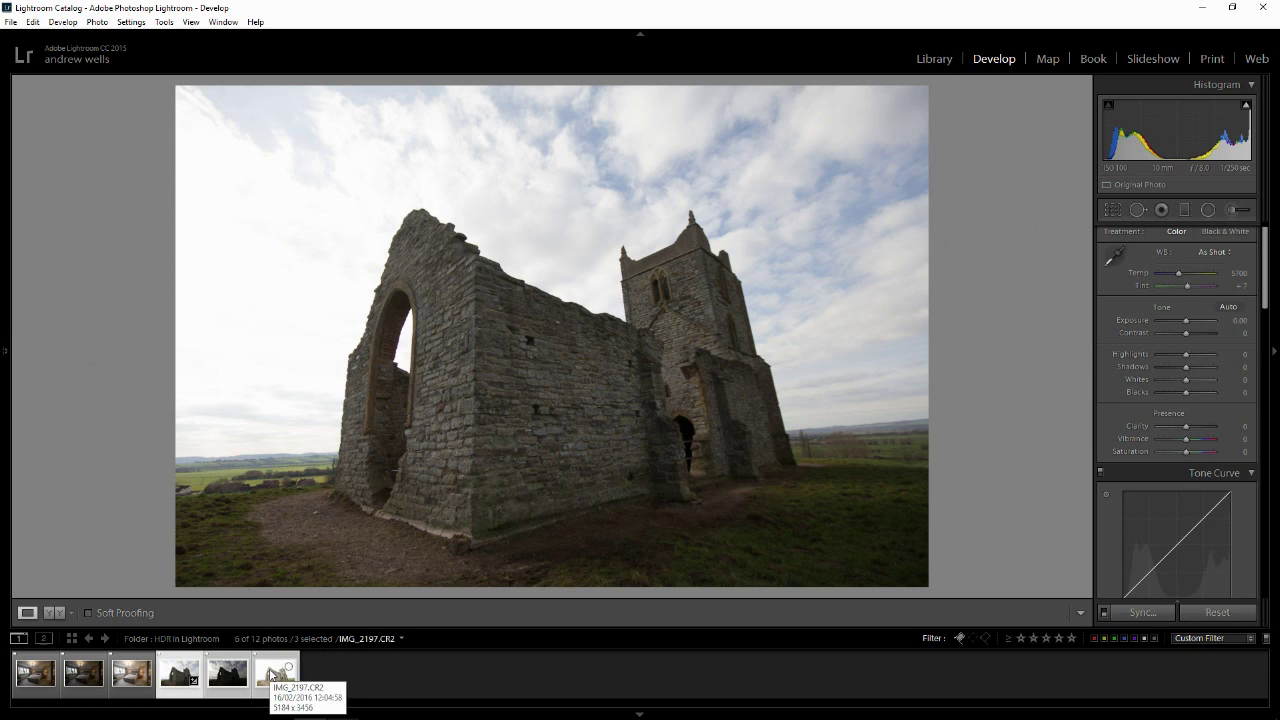
# Start a Photo Merge > HDR of the three selected church brackets
pyautogui.rightClick(180, 676)
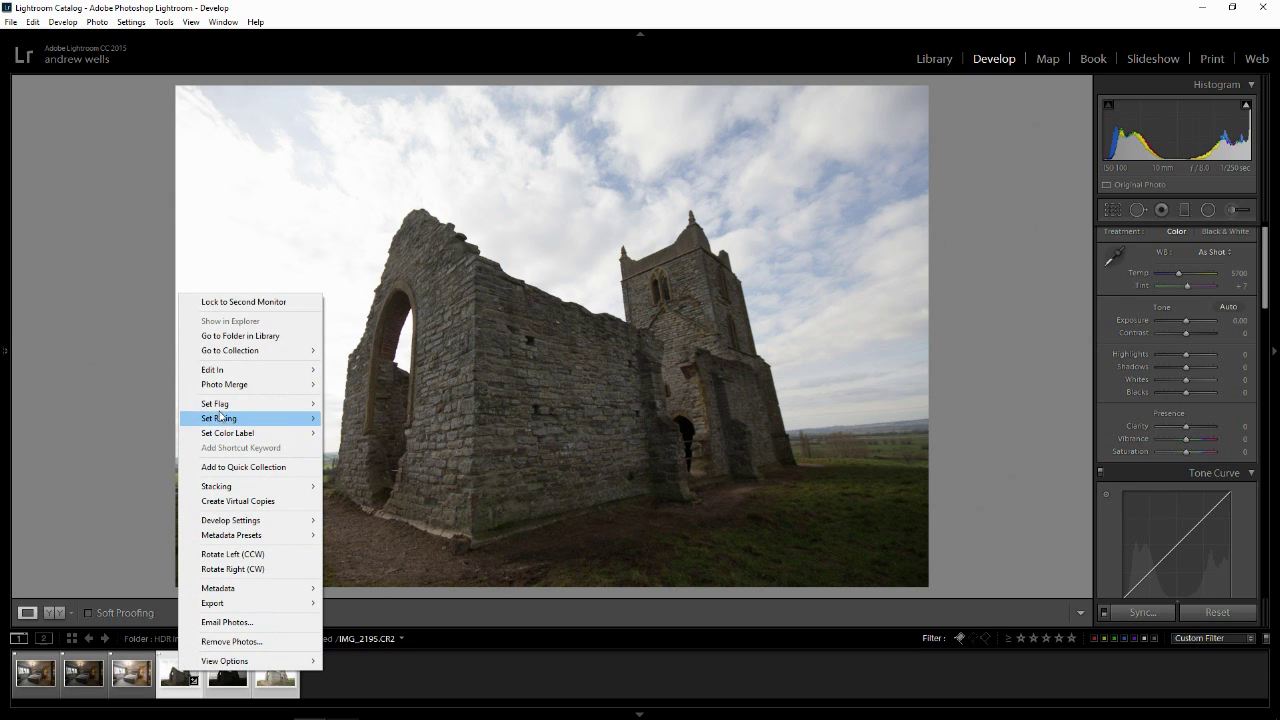
pyautogui.moveTo(276, 388)
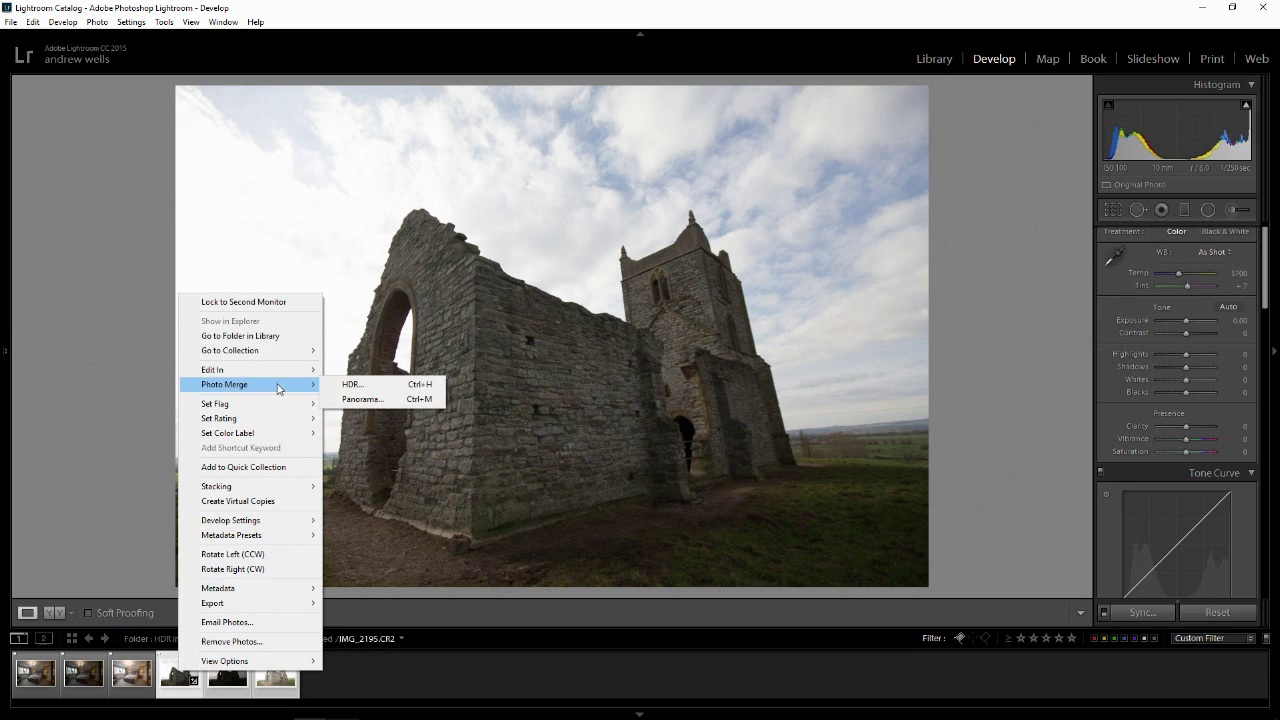
pyautogui.click(351, 385)
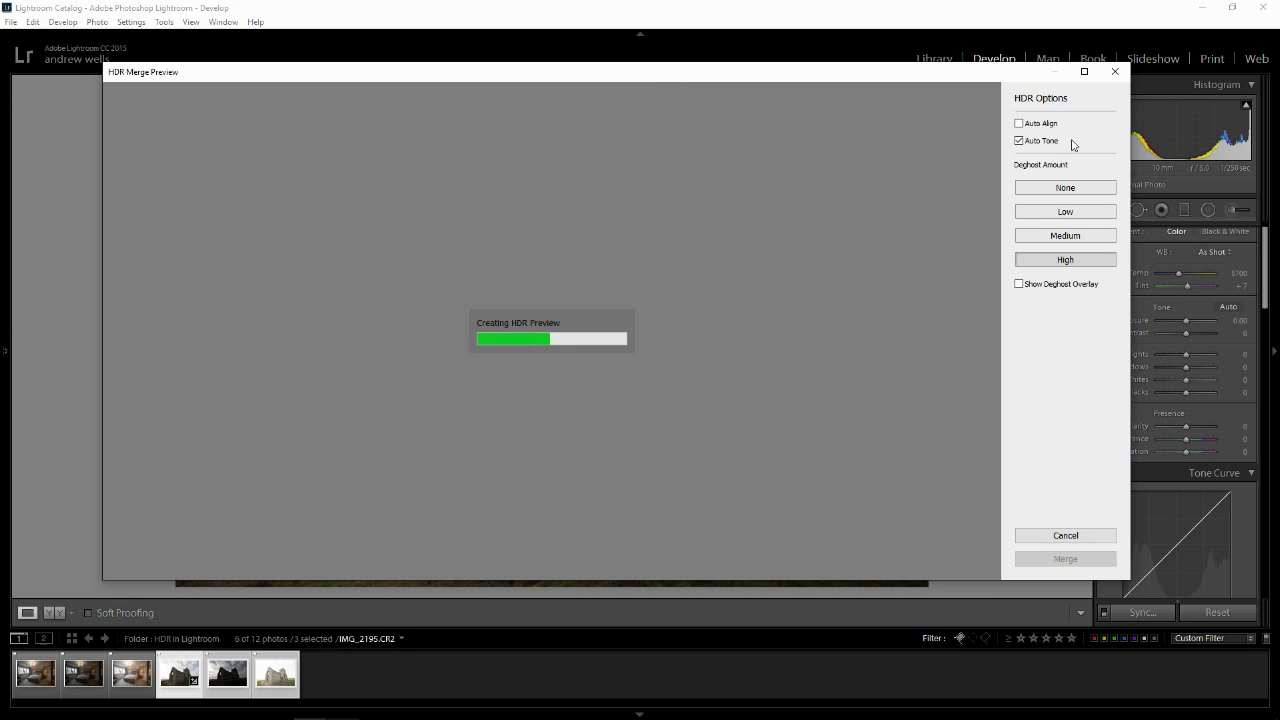
# Turn on Auto Align and turn off Auto Tone in the HDR merge preview
pyautogui.click(1019, 125)
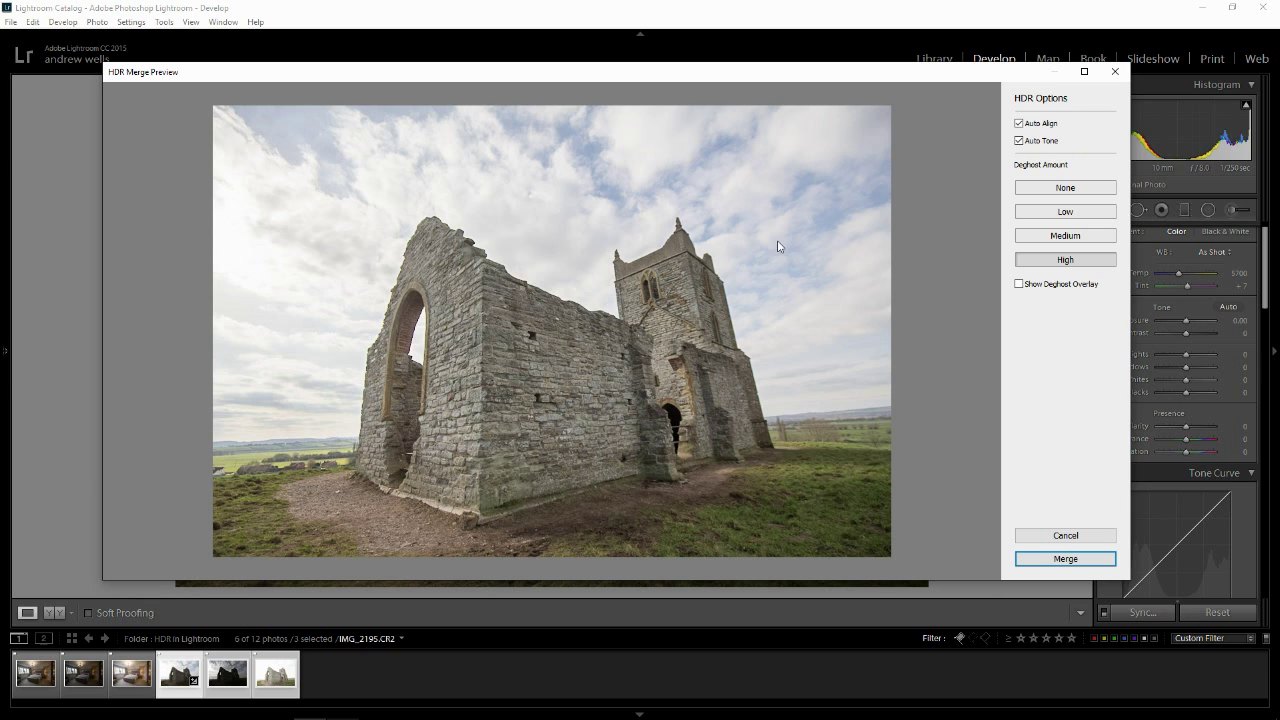
pyautogui.click(1019, 141)
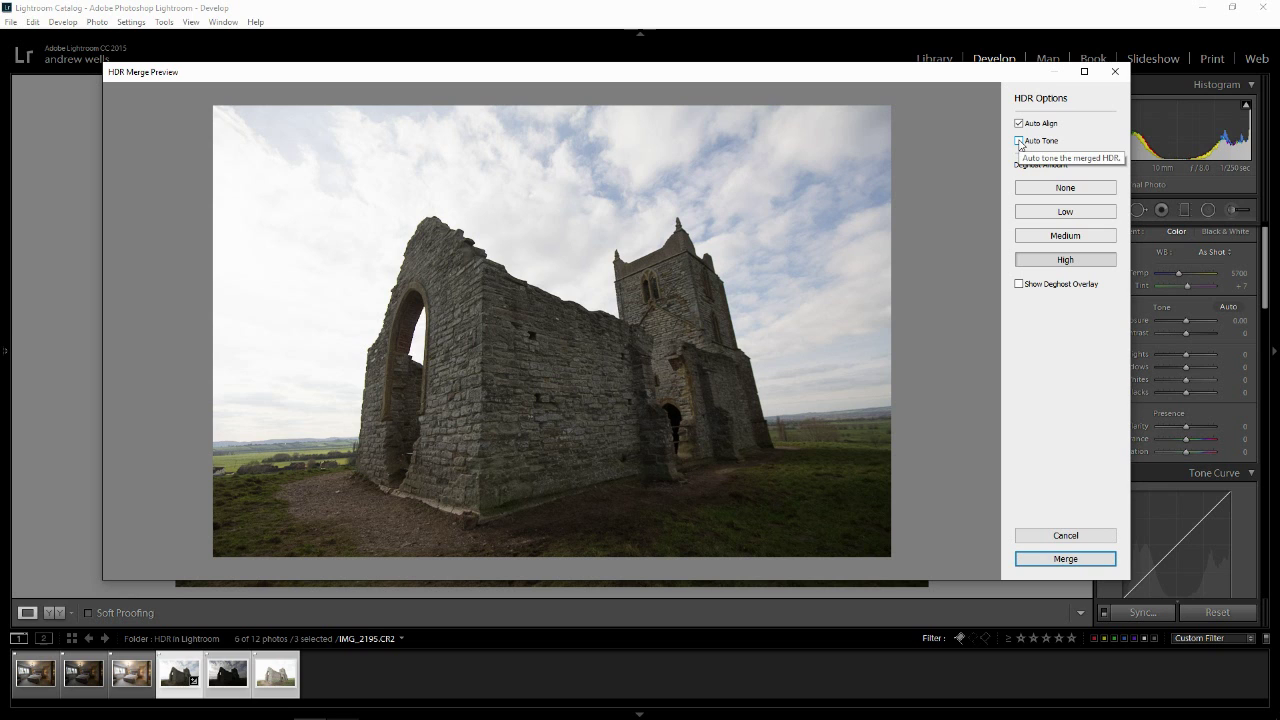
# Re-enable Auto Tone and merge the church brackets into IMG_2195-HDR.dng
pyautogui.click(1019, 141)
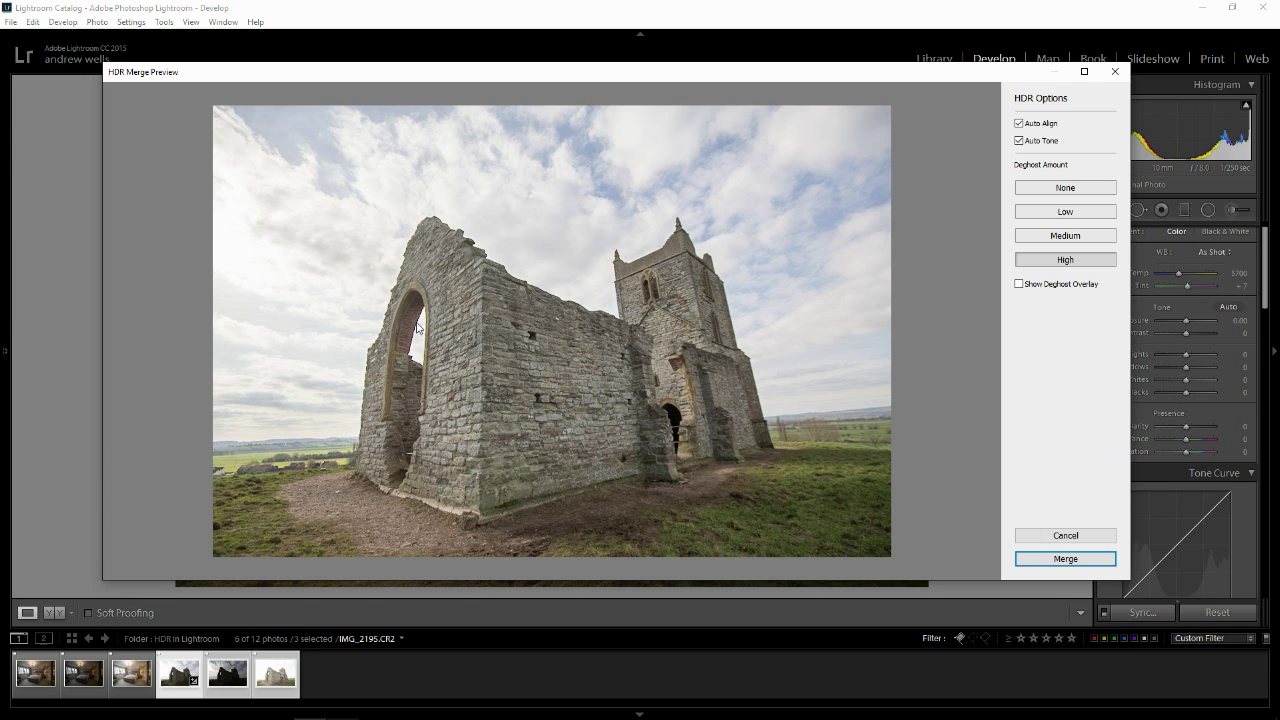
pyautogui.click(1065, 557)
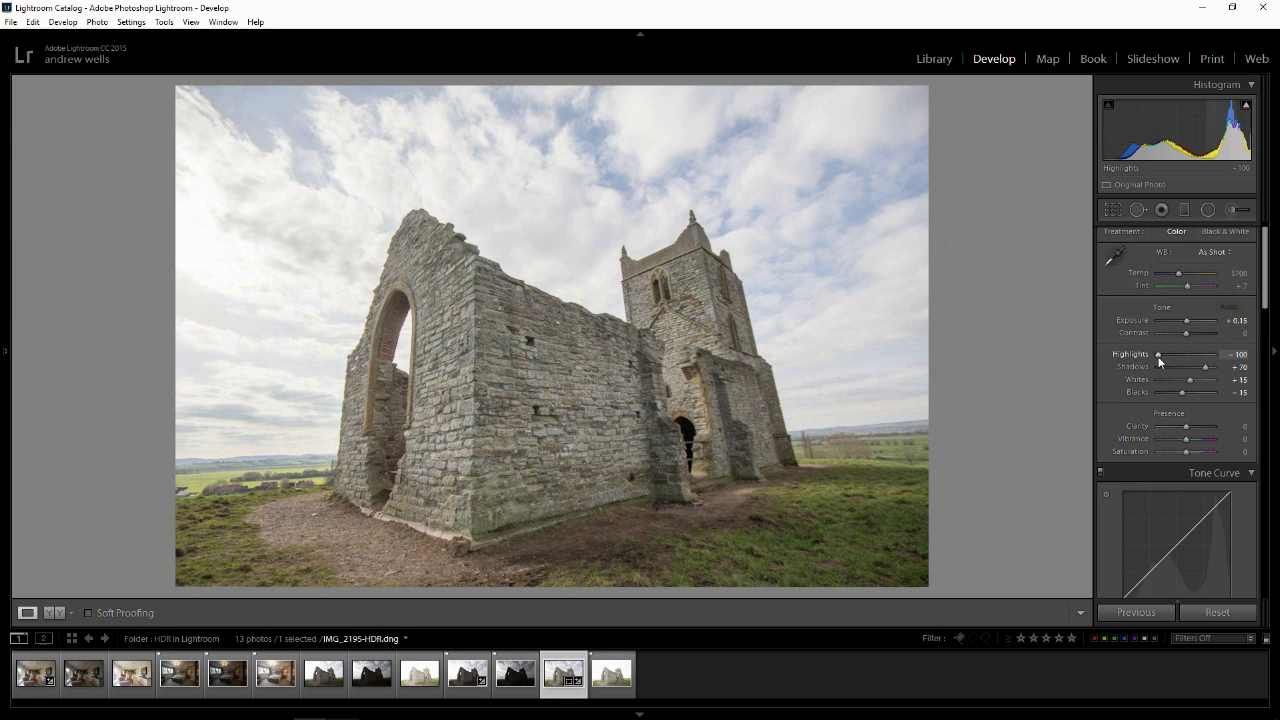
# Keep Highlights at -100, then set Blacks to -43 and Whites to +19 while checking clipping
pyautogui.moveTo(1158, 356)
pyautogui.mouseDown()
pyautogui.moveTo(1219, 366)
pyautogui.moveTo(1150, 357)
pyautogui.mouseUp()
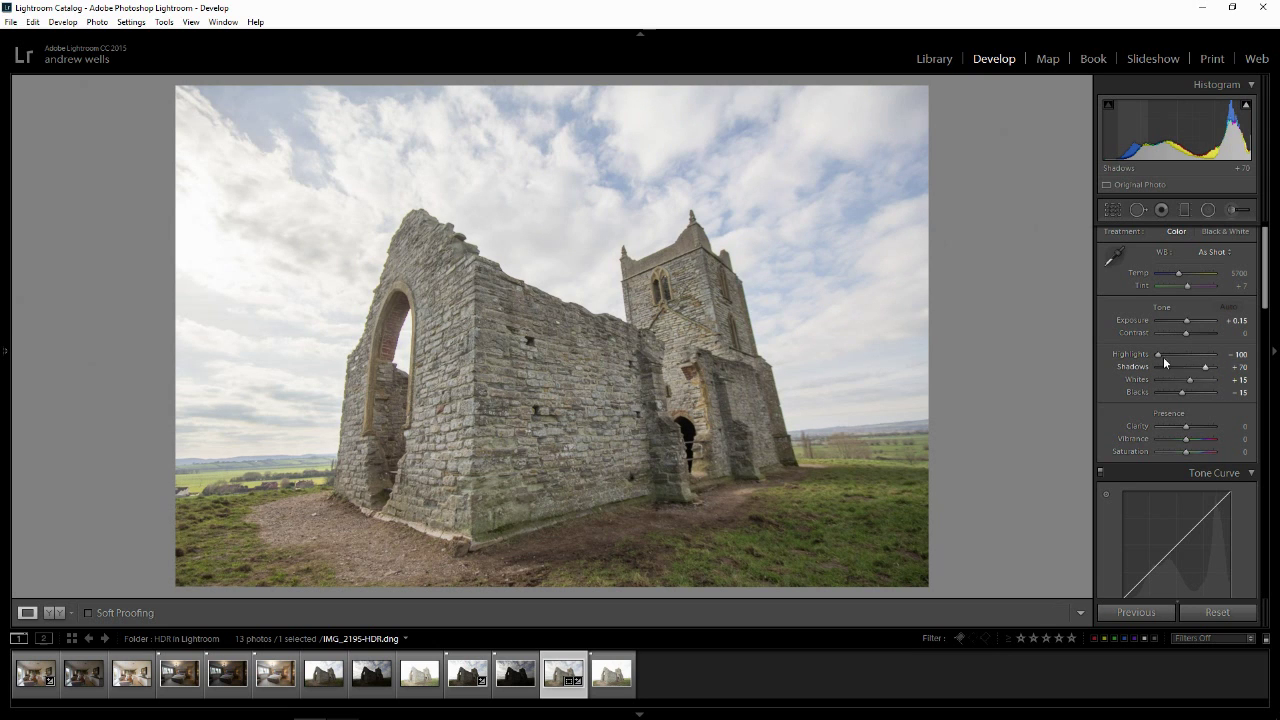
pyautogui.moveTo(1158, 352)
pyautogui.mouseDown()
pyautogui.moveTo(1211, 354)
pyautogui.moveTo(1158, 360)
pyautogui.mouseUp()
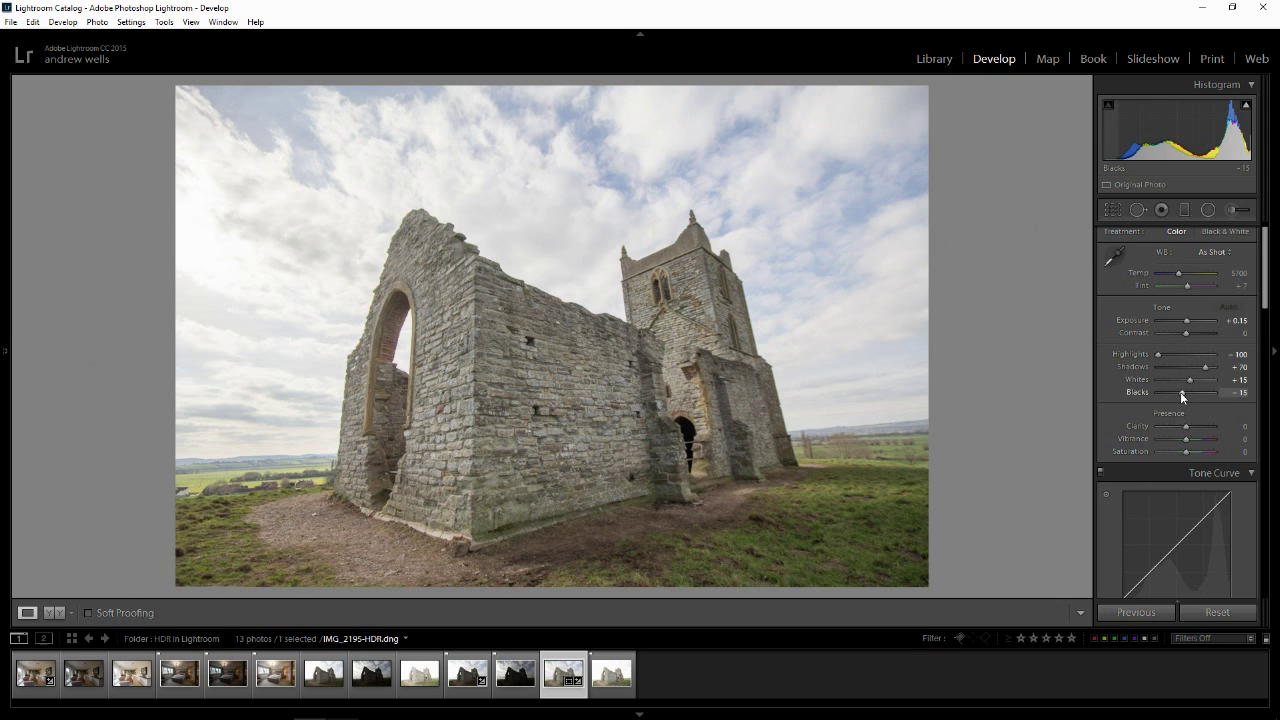
pyautogui.keyDown('alt'); pyautogui.click(1180, 392); pyautogui.keyUp('alt')
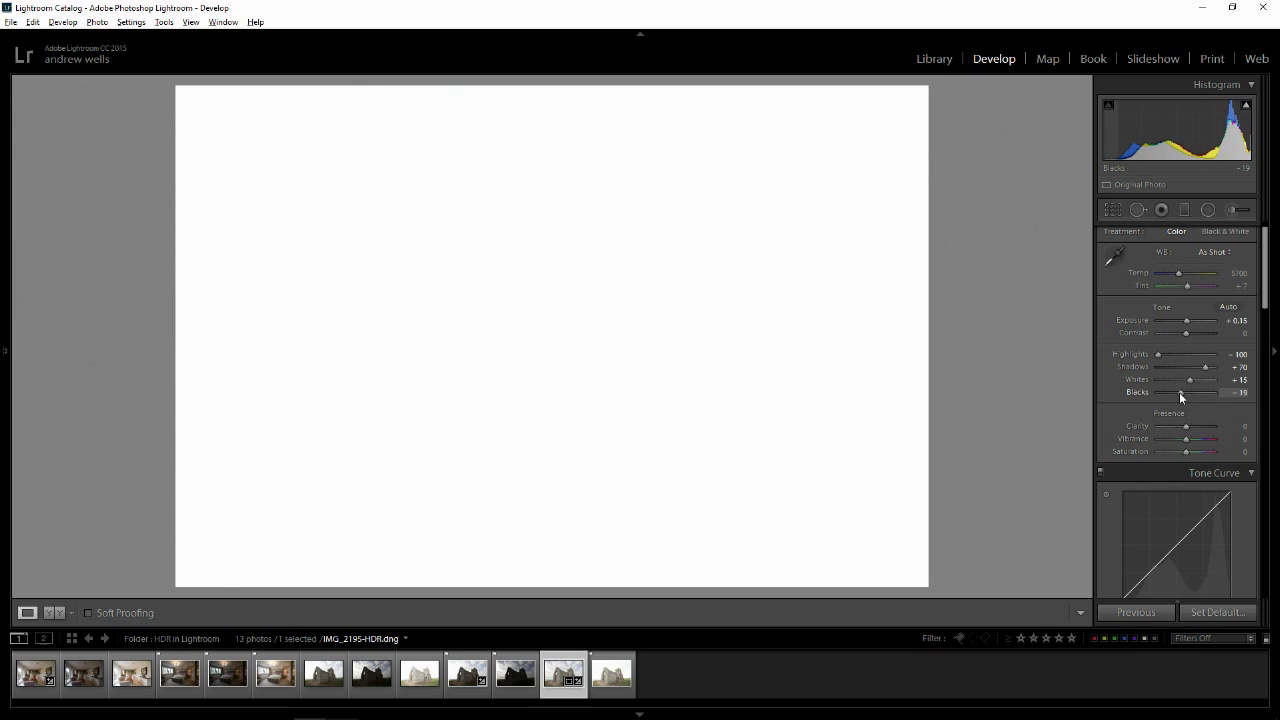
pyautogui.moveTo(1177, 393); pyautogui.dragTo(1173, 392)
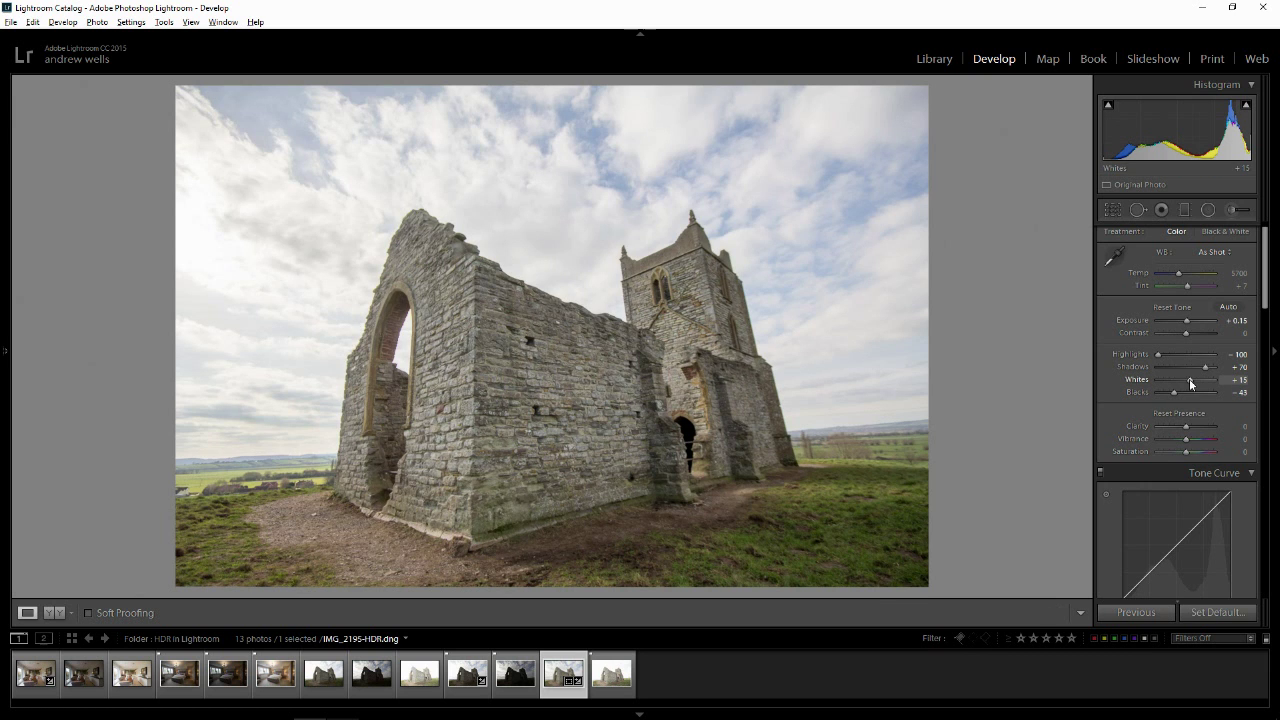
pyautogui.moveTo(1190, 380); pyautogui.dragTo(1191, 382)
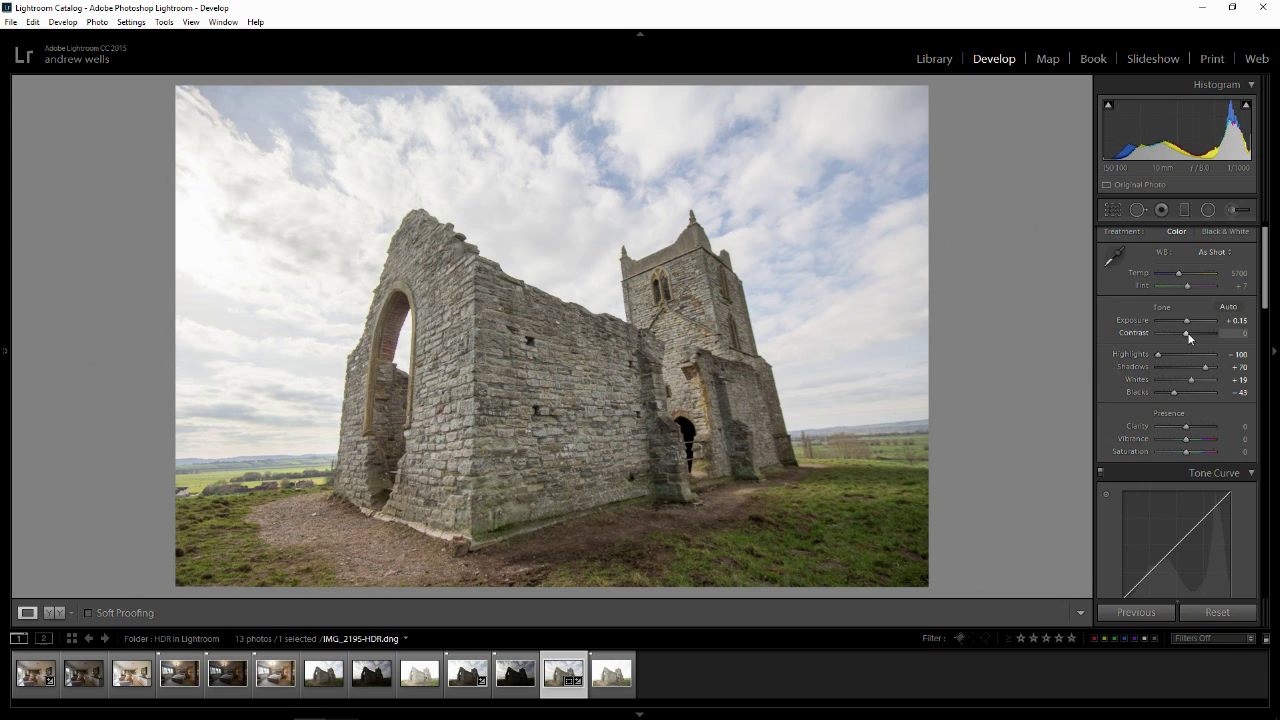
# Set Contrast to +10, Exposure to +0.35, Shadows to +79 and Clarity to +2
pyautogui.click(1189, 335)
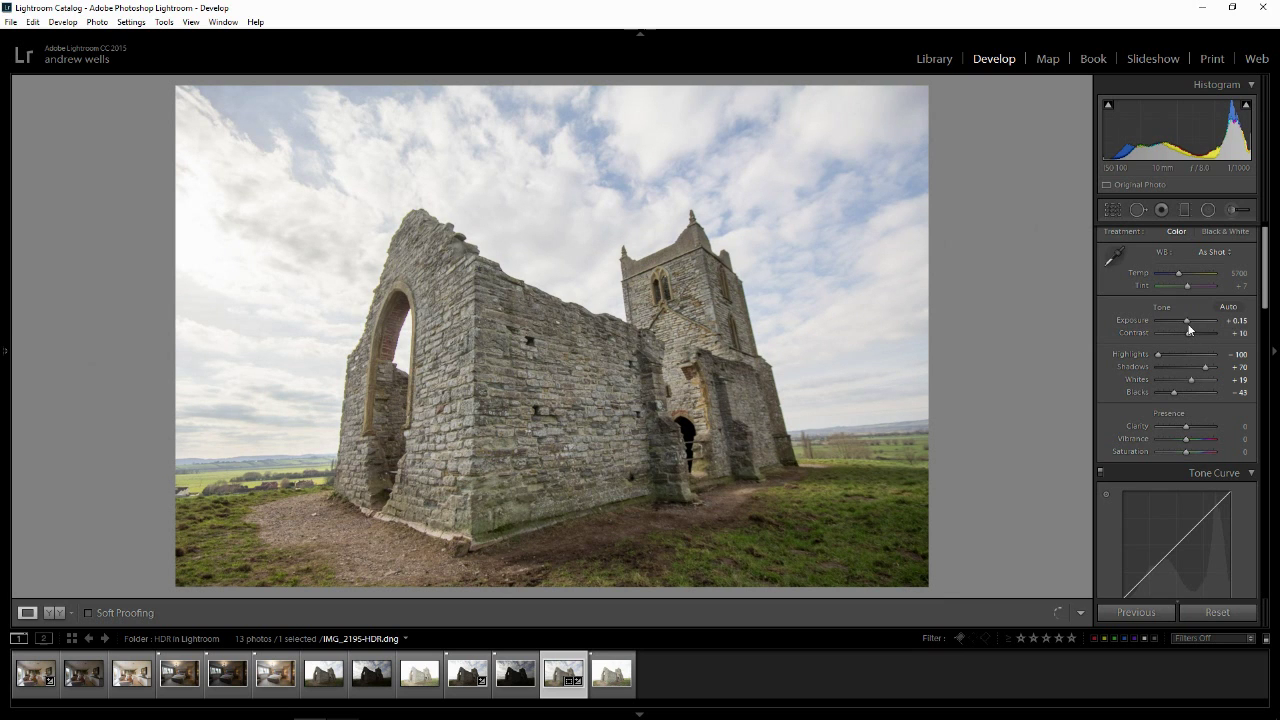
pyautogui.click(1188, 325)
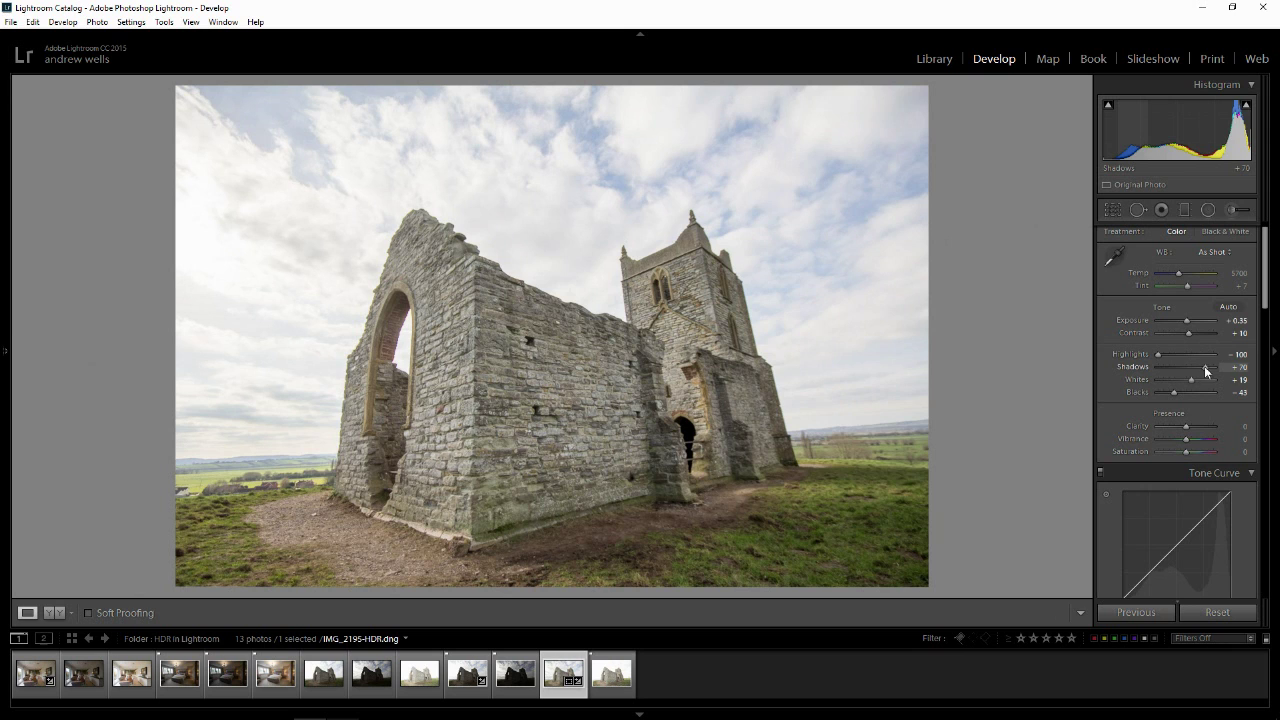
pyautogui.moveTo(1204, 366); pyautogui.dragTo(1207, 366)
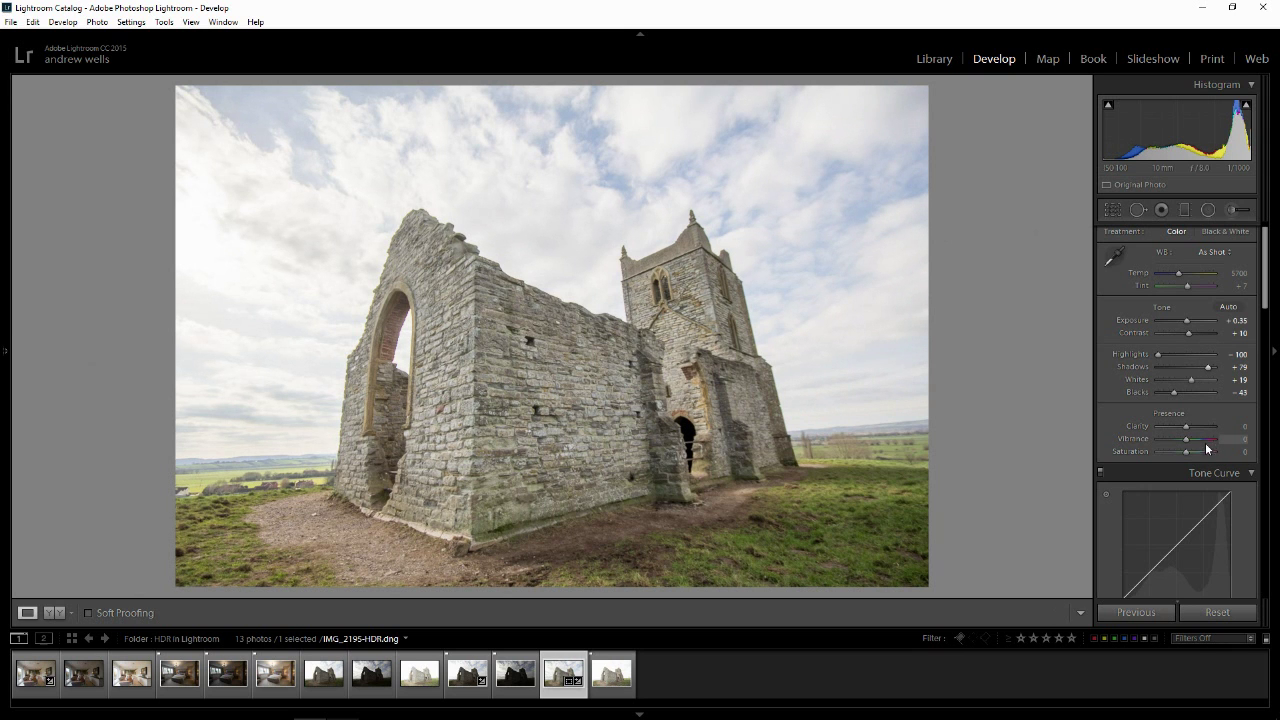
pyautogui.moveTo(1187, 426); pyautogui.dragTo(1184, 426)
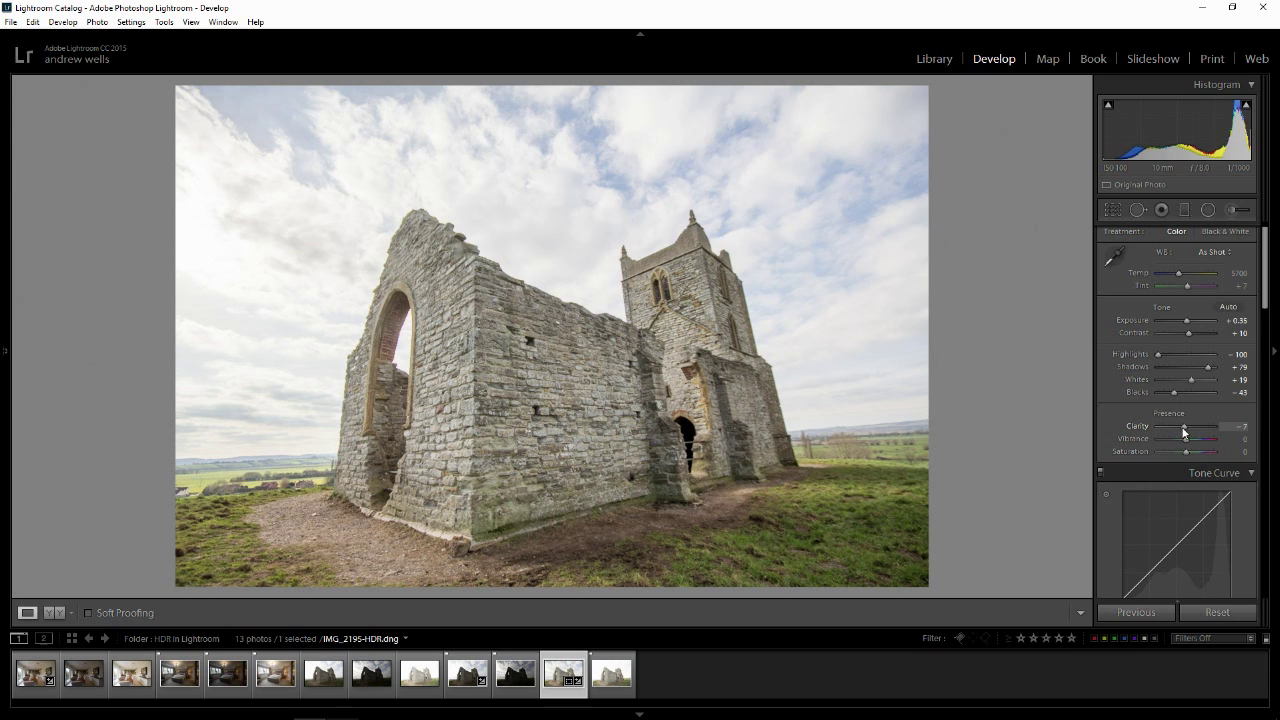
pyautogui.moveTo(1185, 426); pyautogui.dragTo(1188, 426)
pyautogui.moveTo(1263, 282); pyautogui.dragTo(1266, 366)
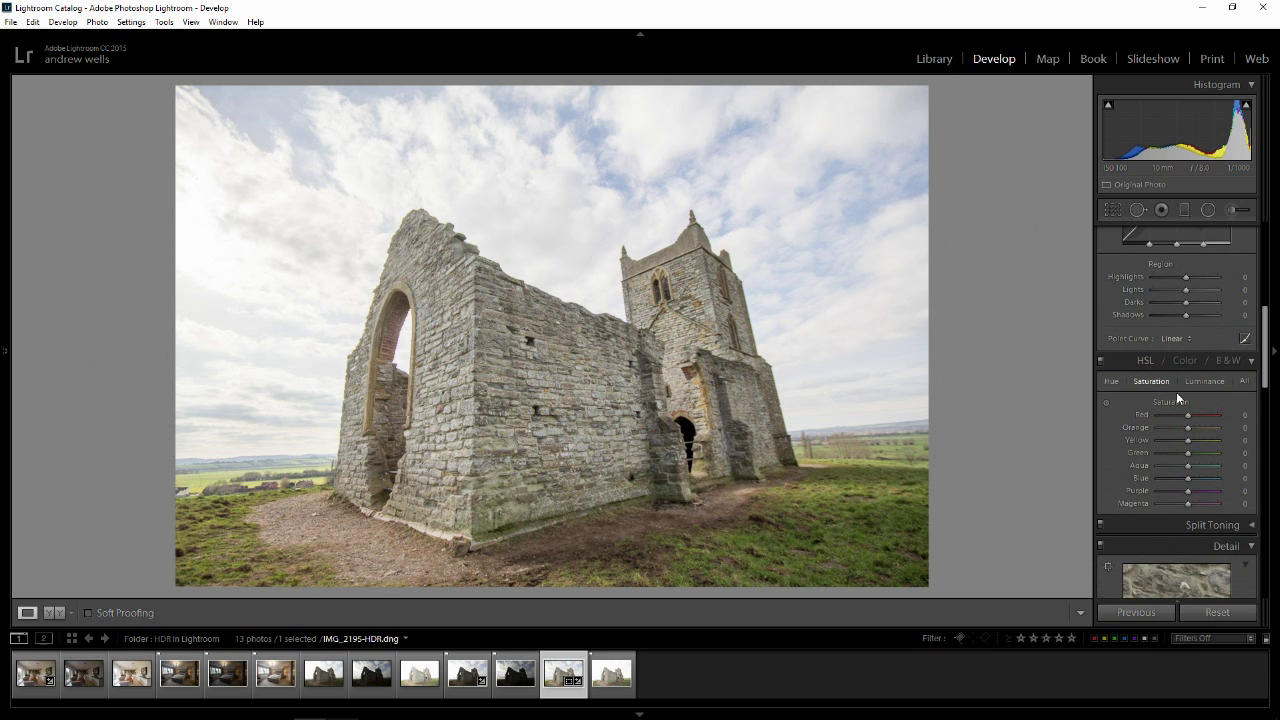
# Convert the church HDR to black and white, darken the blue and green mixes, and lower Exposure to +0.05
pyautogui.click(1226, 360)
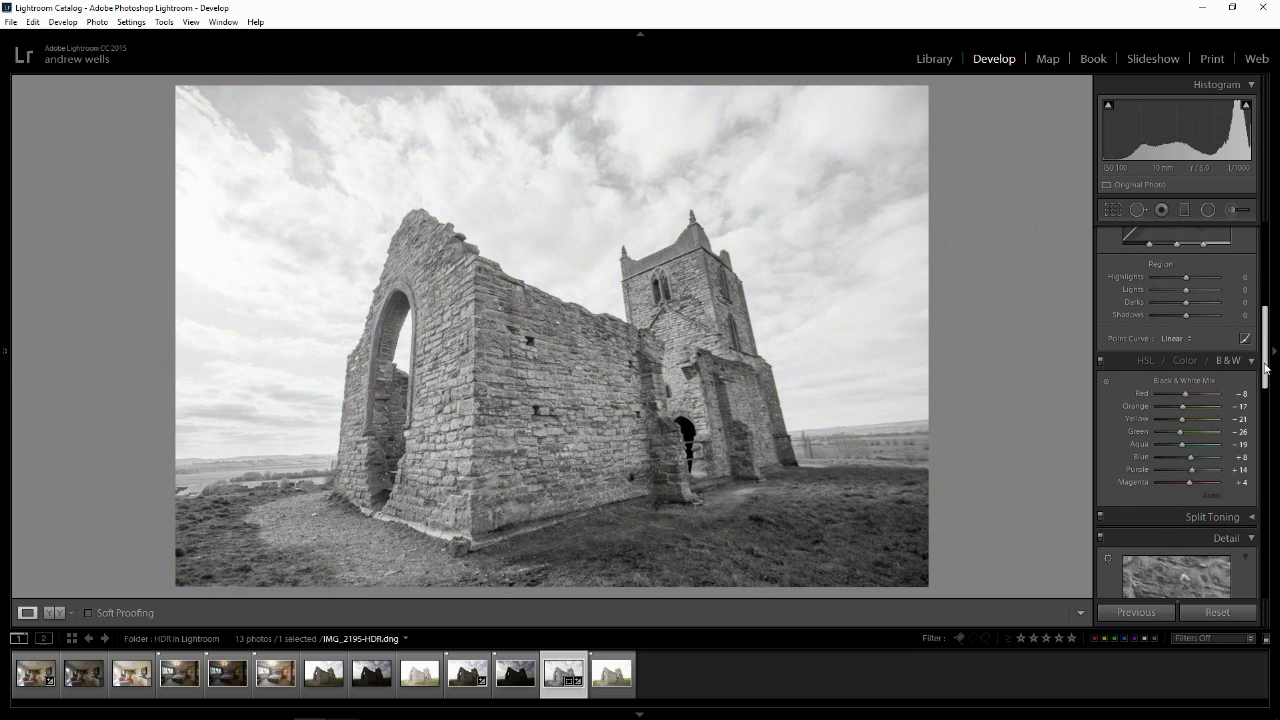
pyautogui.moveTo(1191, 457); pyautogui.dragTo(1167, 459)
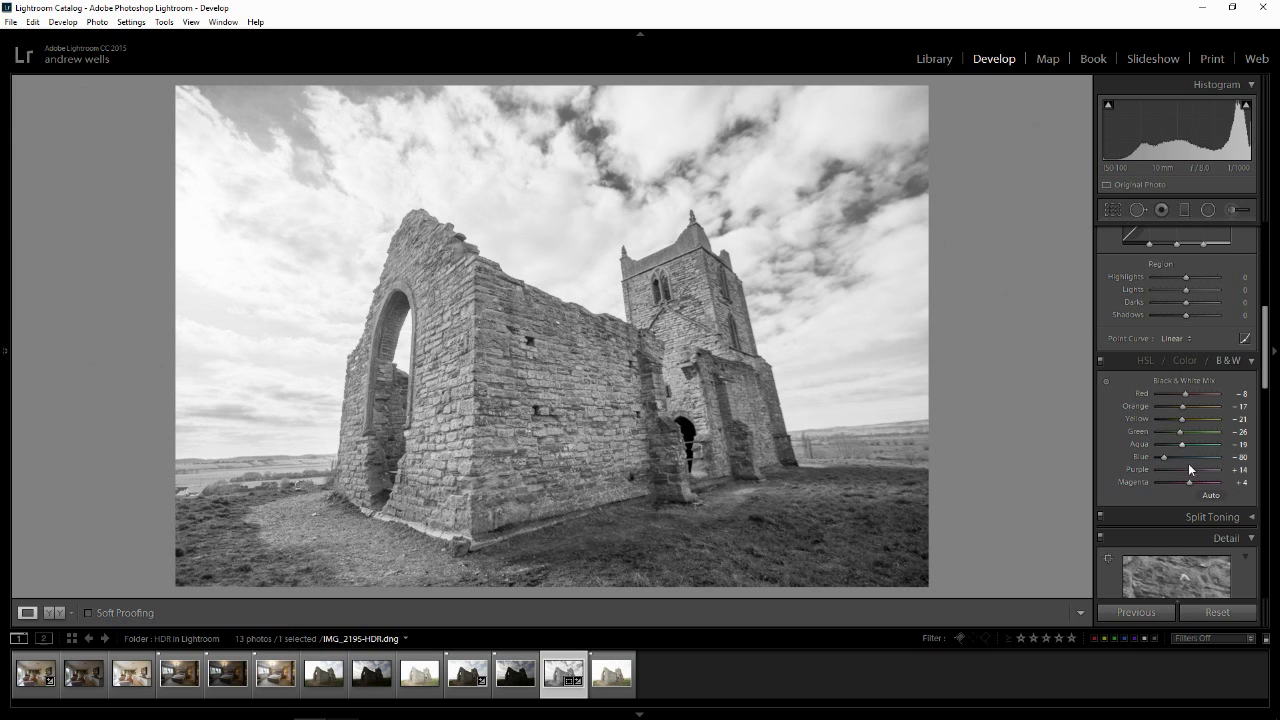
pyautogui.moveTo(1176, 431); pyautogui.dragTo(1191, 419)
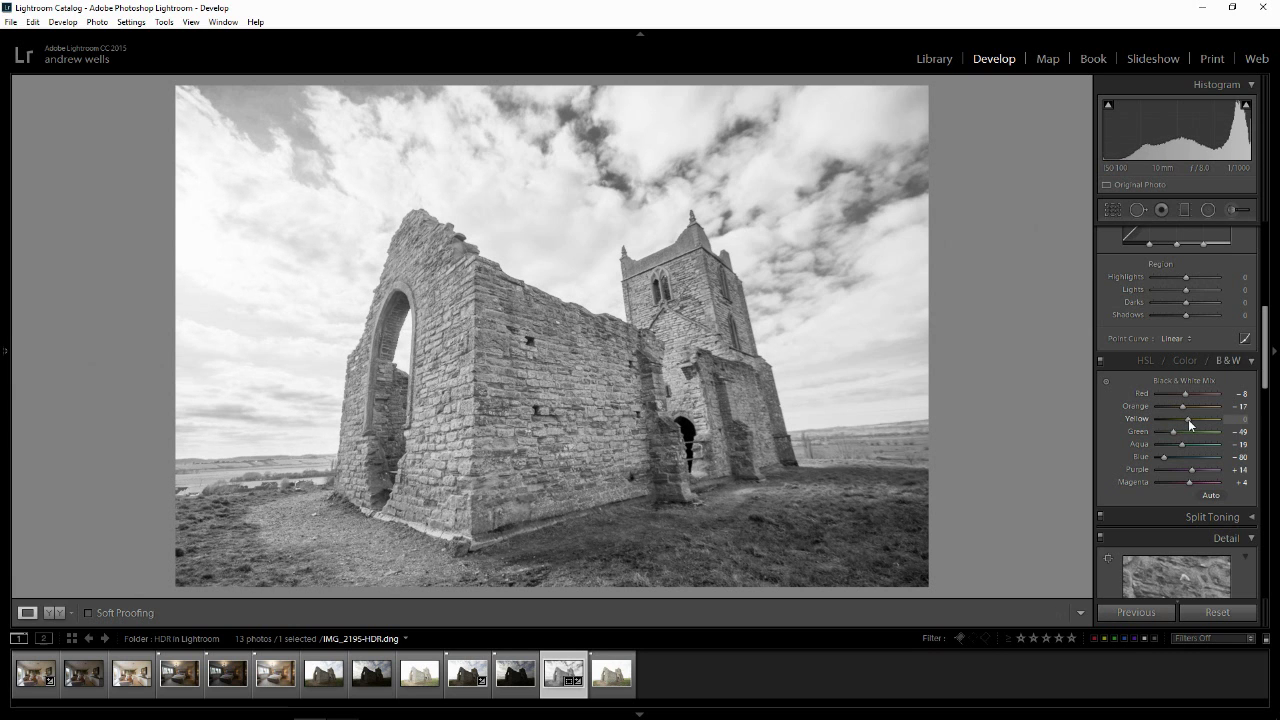
pyautogui.moveTo(1266, 345); pyautogui.dragTo(1271, 248)
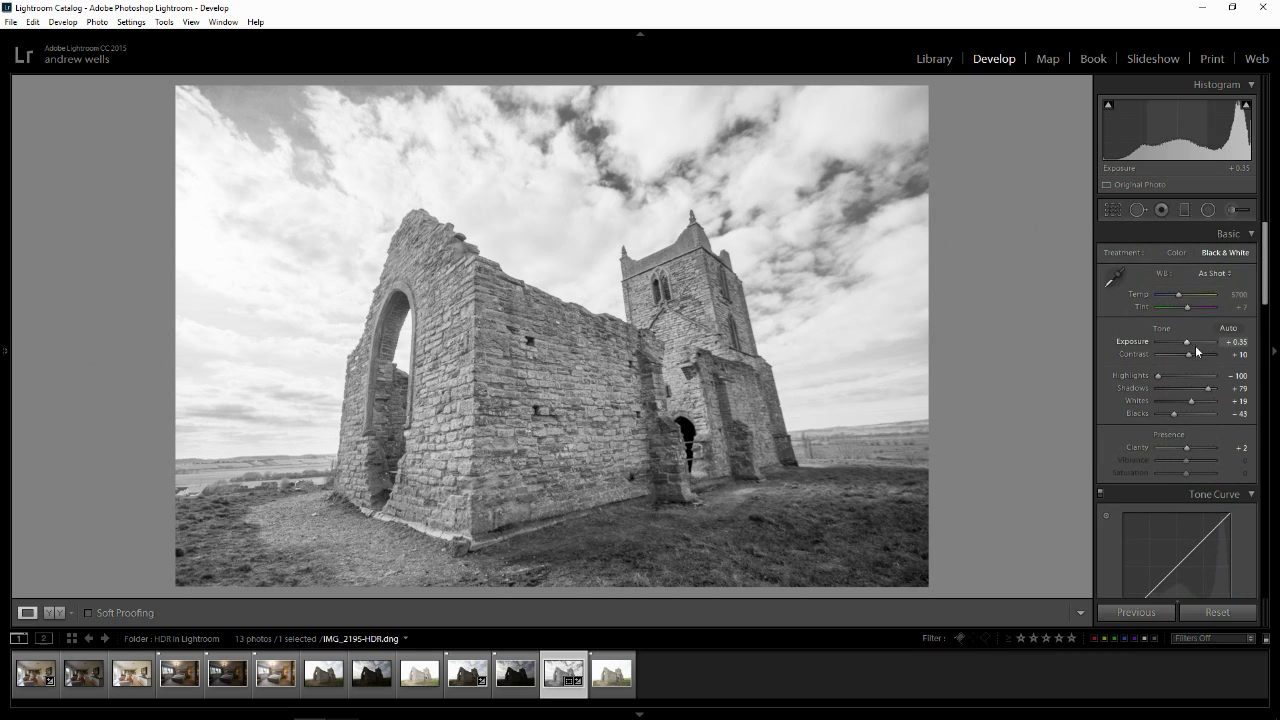
pyautogui.moveTo(1187, 345); pyautogui.dragTo(1187, 346)
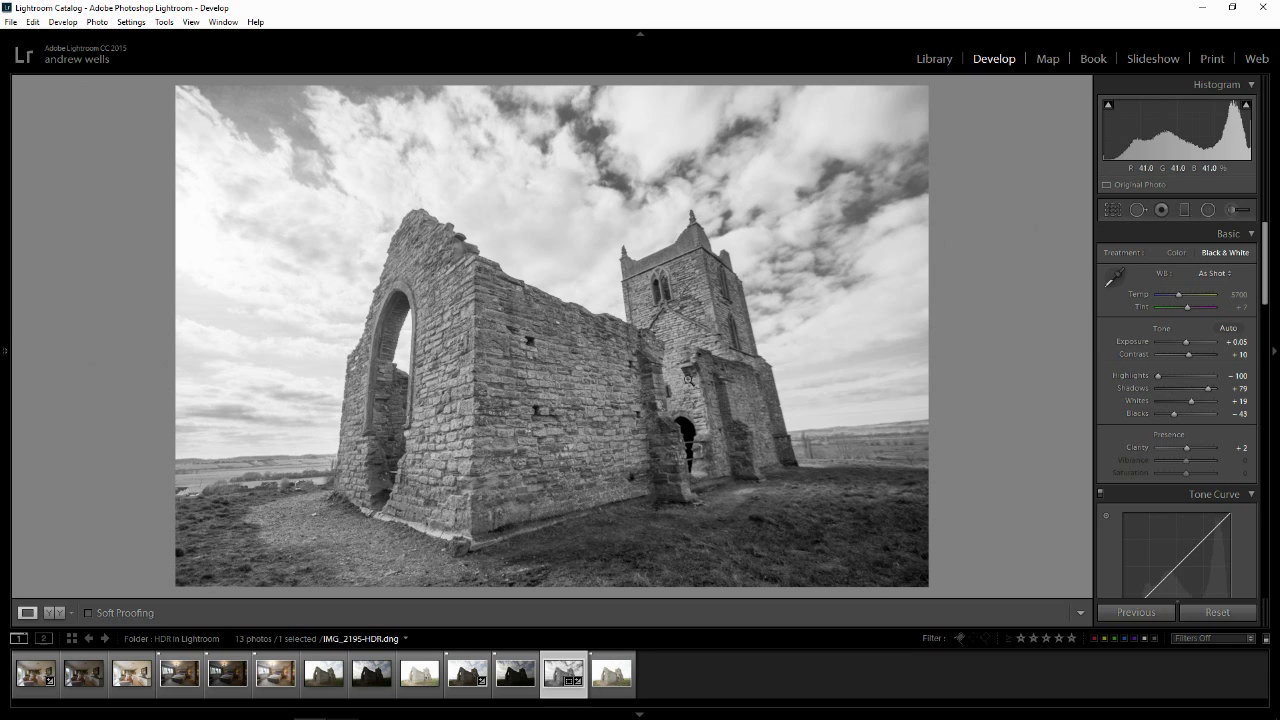
# Compare the three bedroom brackets, select all three, and make IMG_7512.CR2 the active photo
pyautogui.click(189, 683)
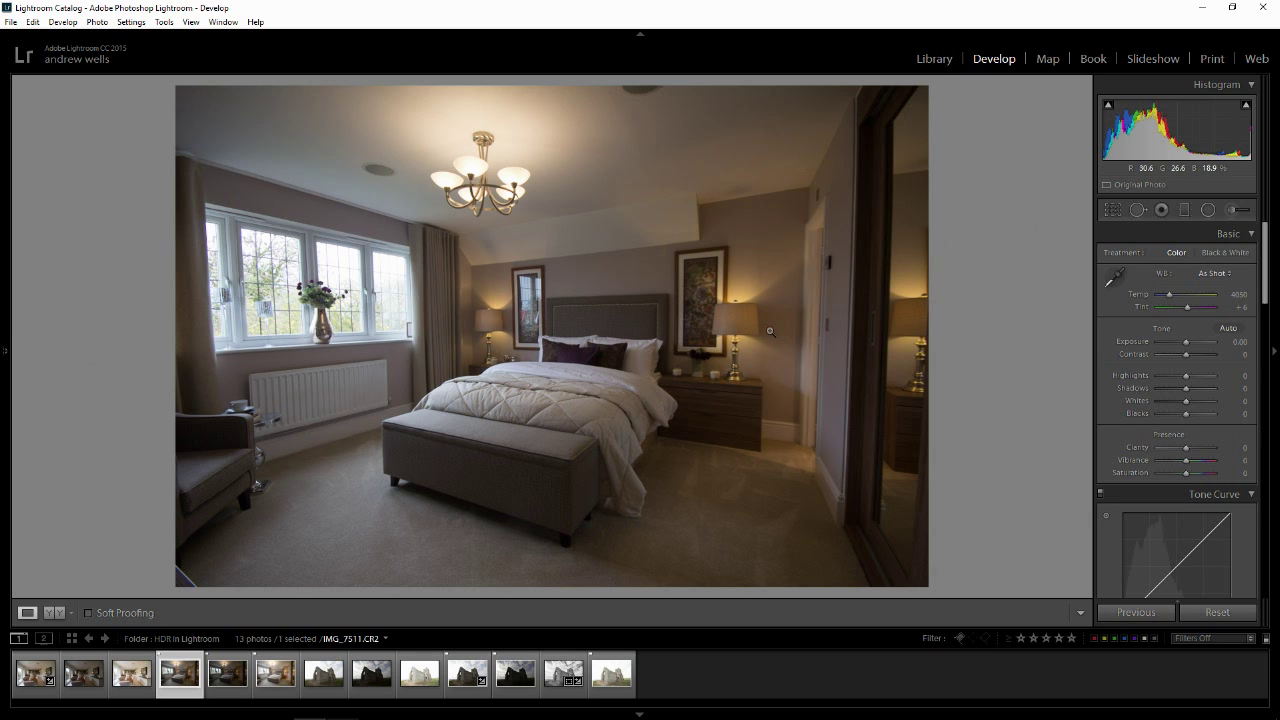
pyautogui.click(271, 674)
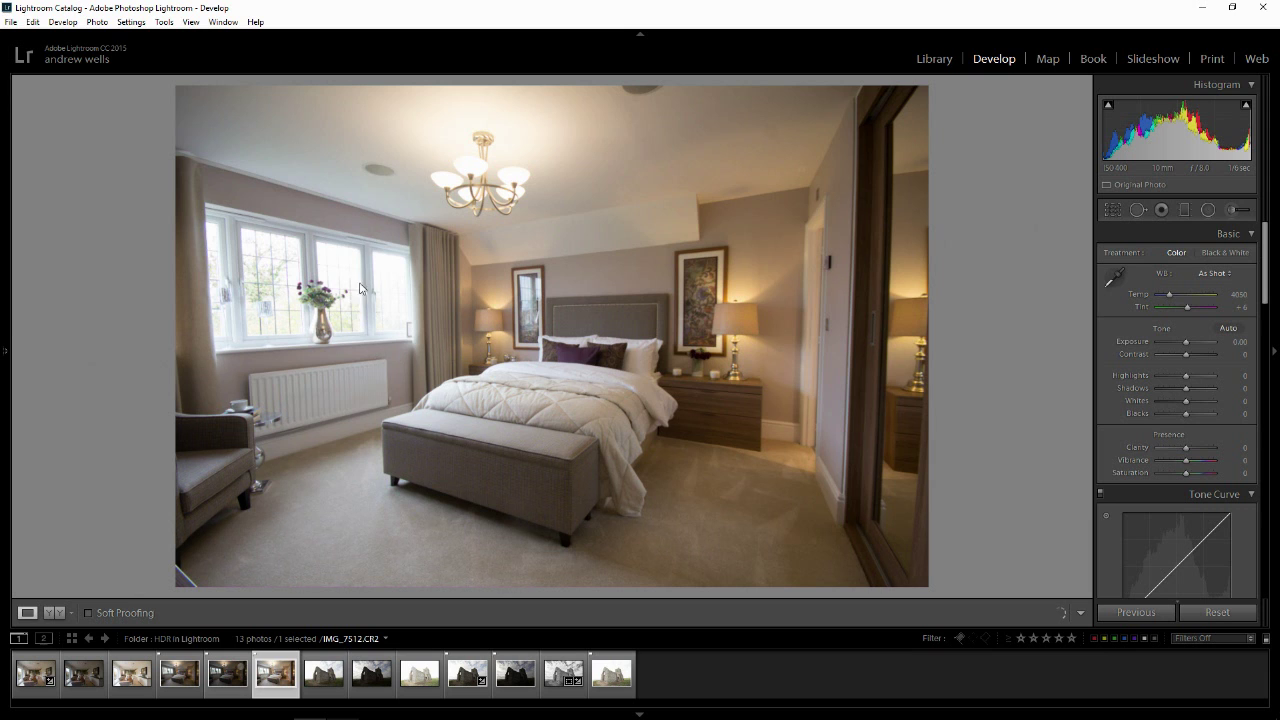
pyautogui.press('Left')
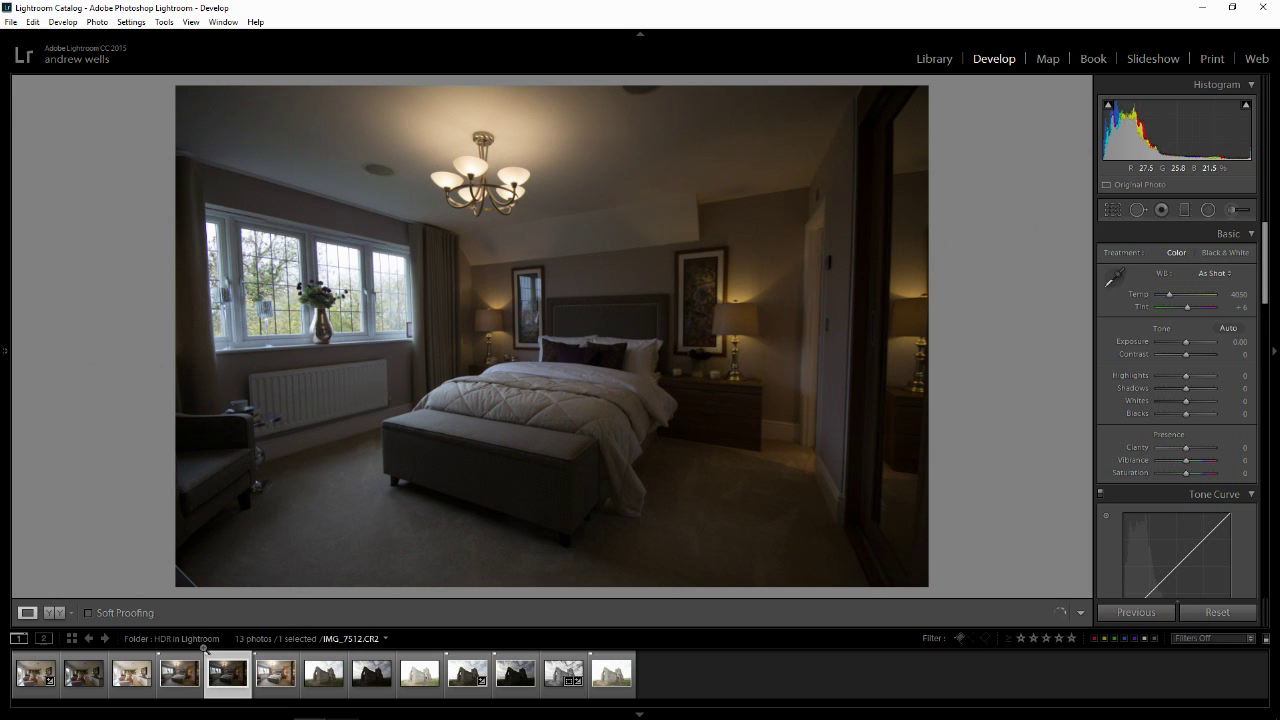
pyautogui.click(185, 677)
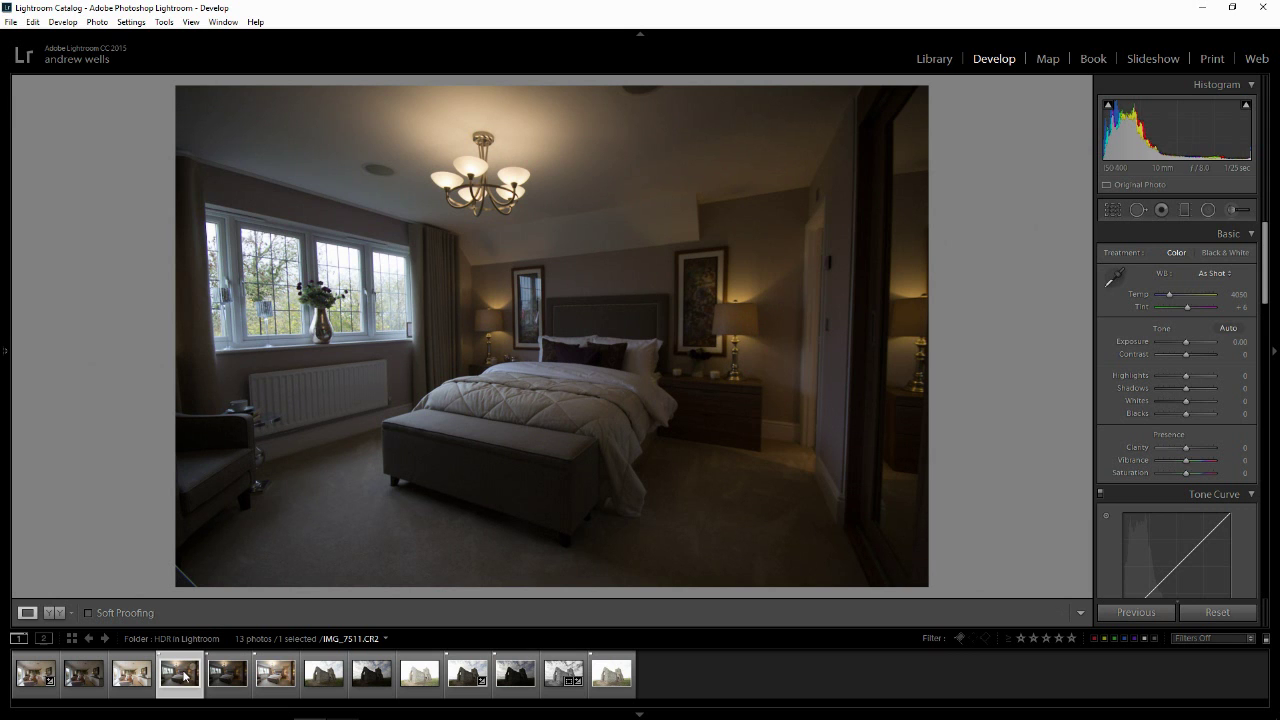
pyautogui.keyDown('shift'); pyautogui.click(277, 677); pyautogui.keyUp('shift')
pyautogui.click(179, 681)
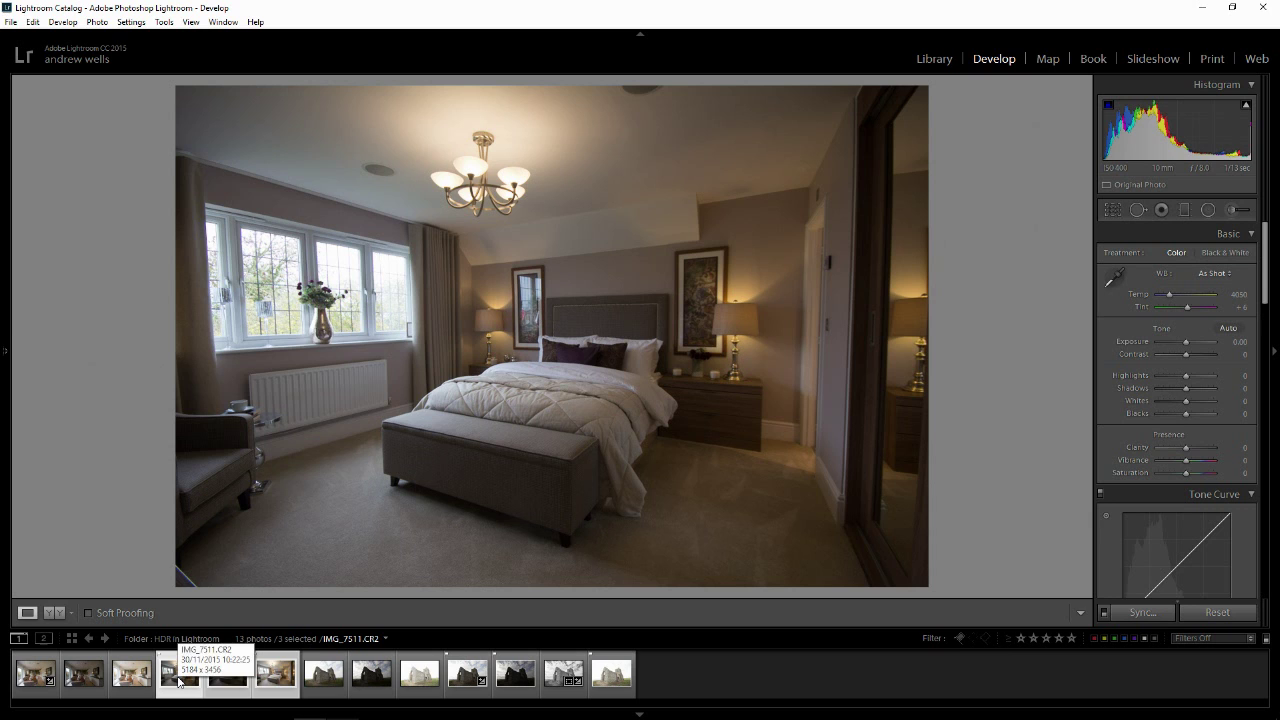
# Start a Photo Merge > HDR of the three selected bedroom exposures
pyautogui.rightClick(179, 681)
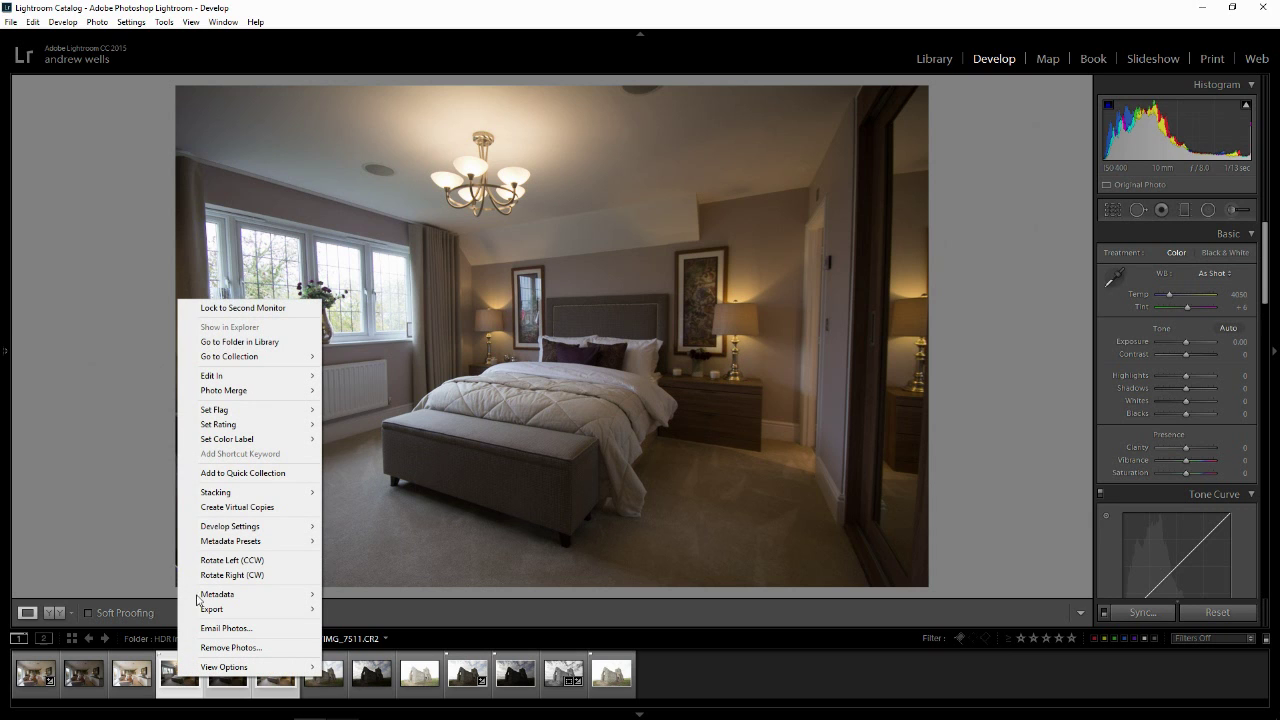
pyautogui.moveTo(249, 392)
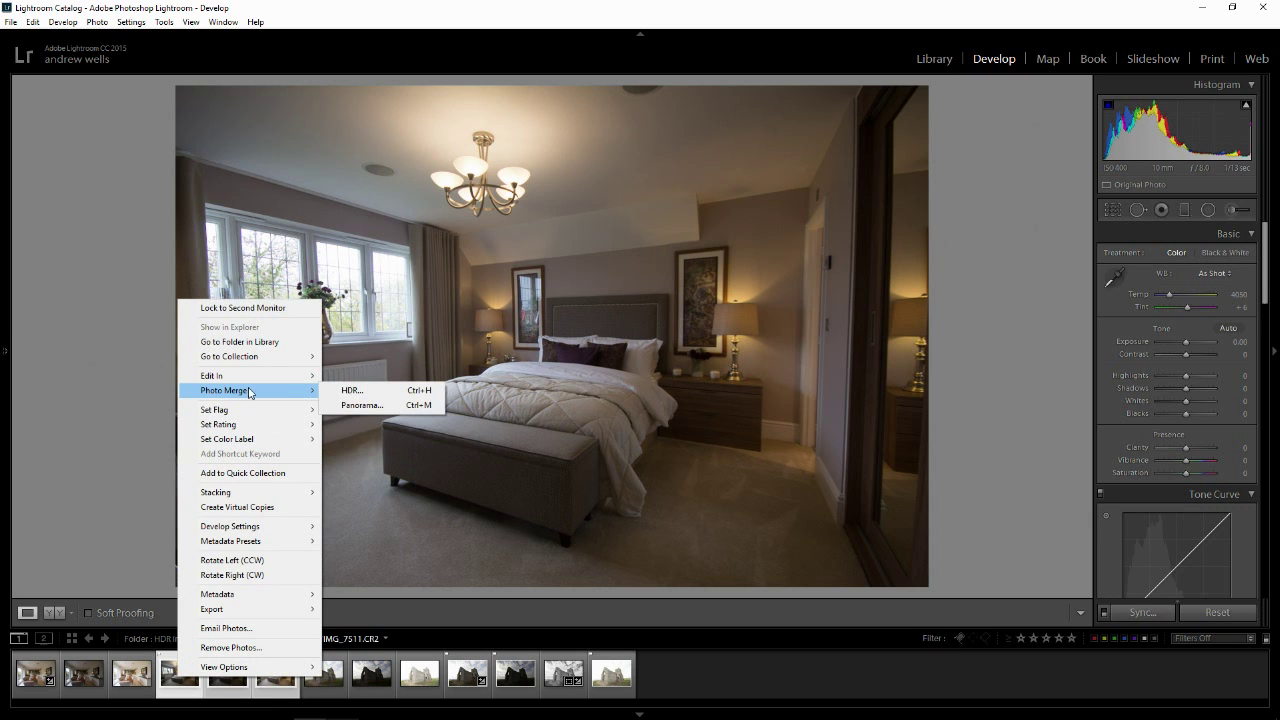
pyautogui.click(355, 394)
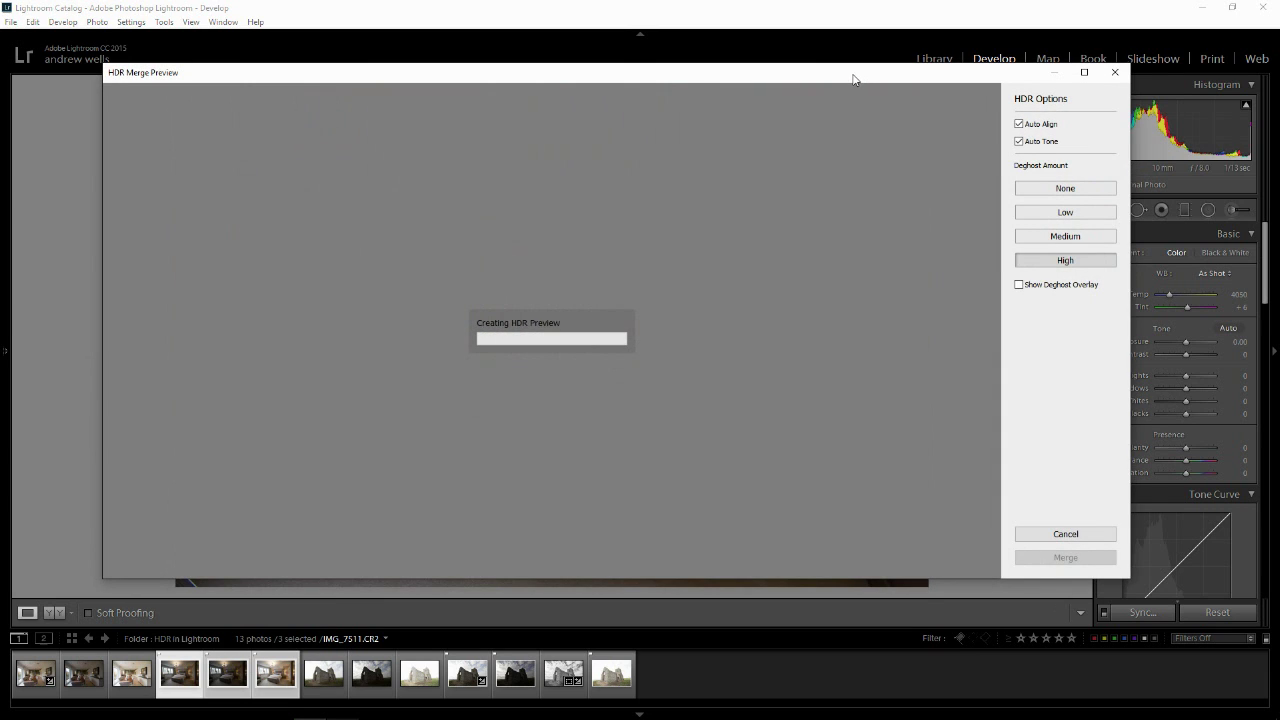
# Turn off Auto Align, set Deghost Amount to None, and merge the bedroom brackets into an HDR DNG
pyautogui.moveTo(853, 78); pyautogui.dragTo(885, 75)
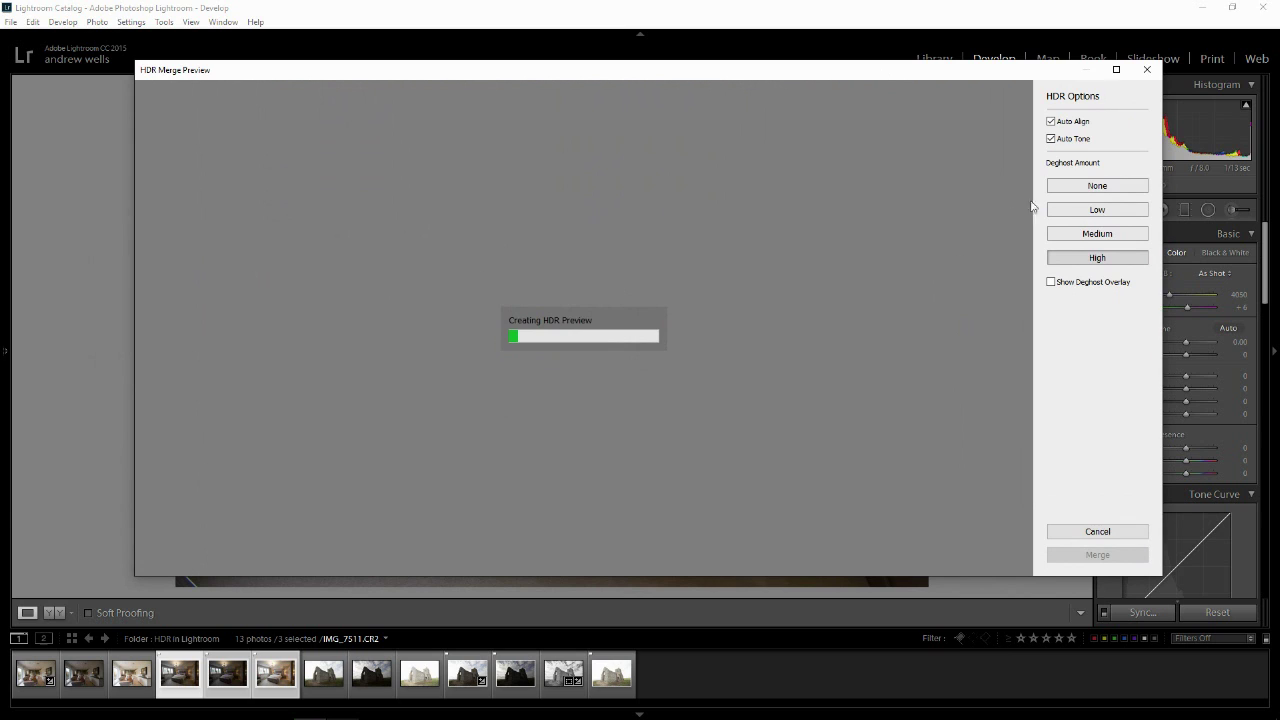
pyautogui.click(1051, 122)
pyautogui.click(1112, 190)
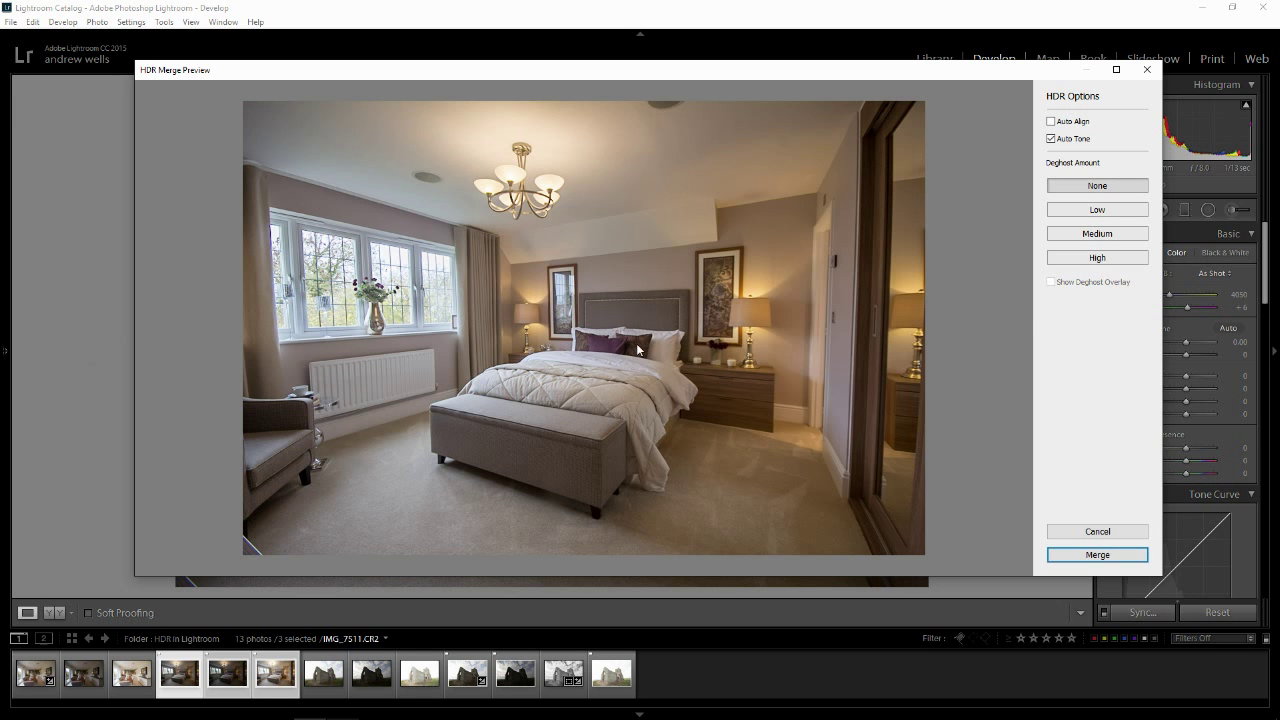
pyautogui.moveTo(682, 76); pyautogui.dragTo(604, 76)
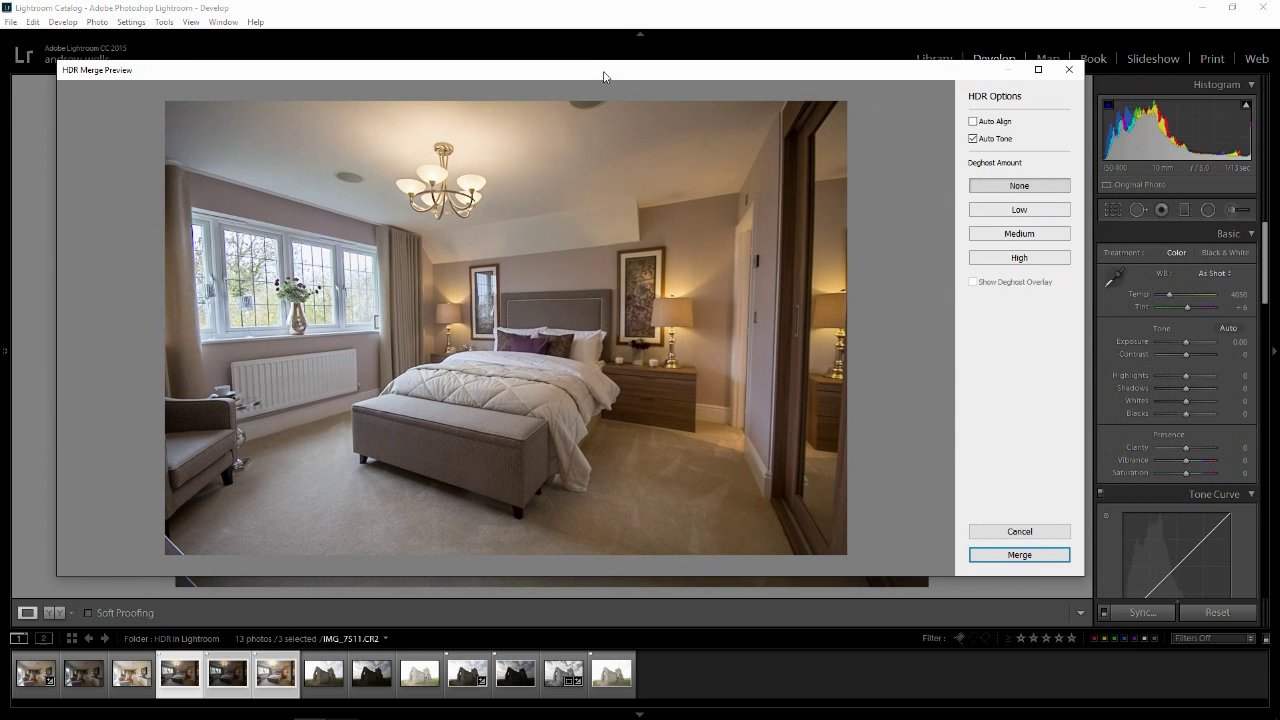
pyautogui.click(1001, 562)
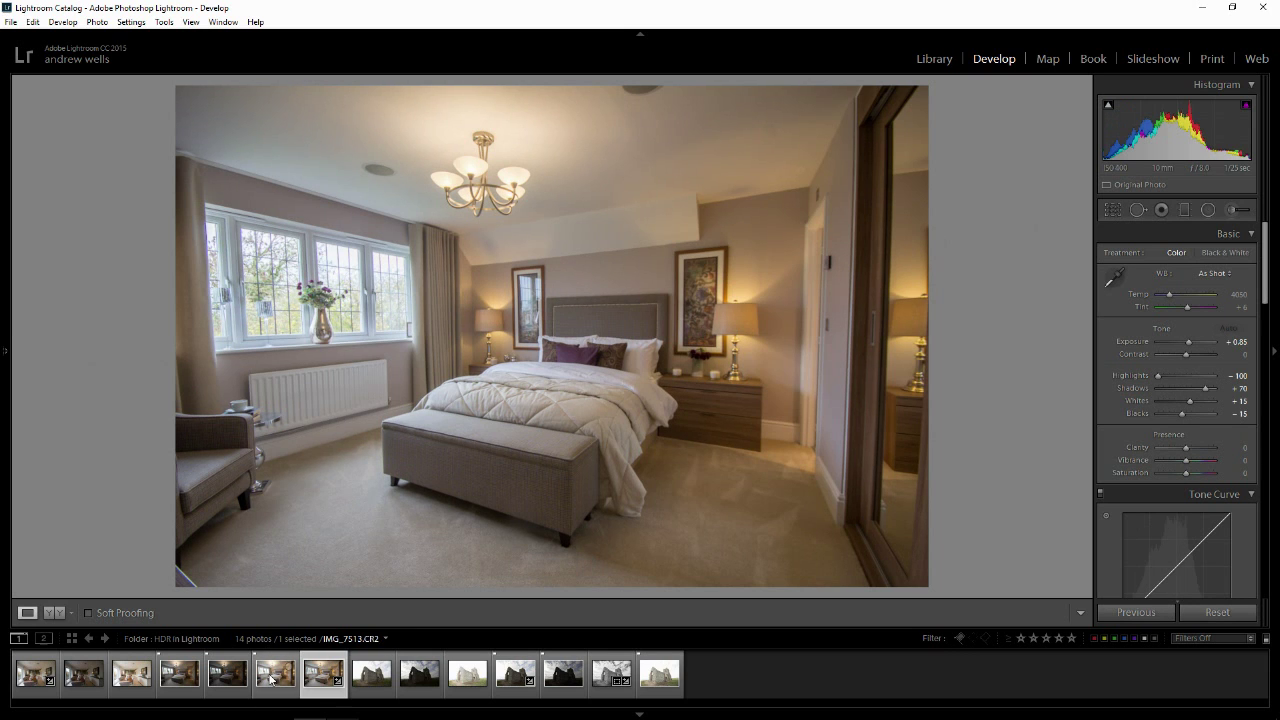
pyautogui.click(271, 680)
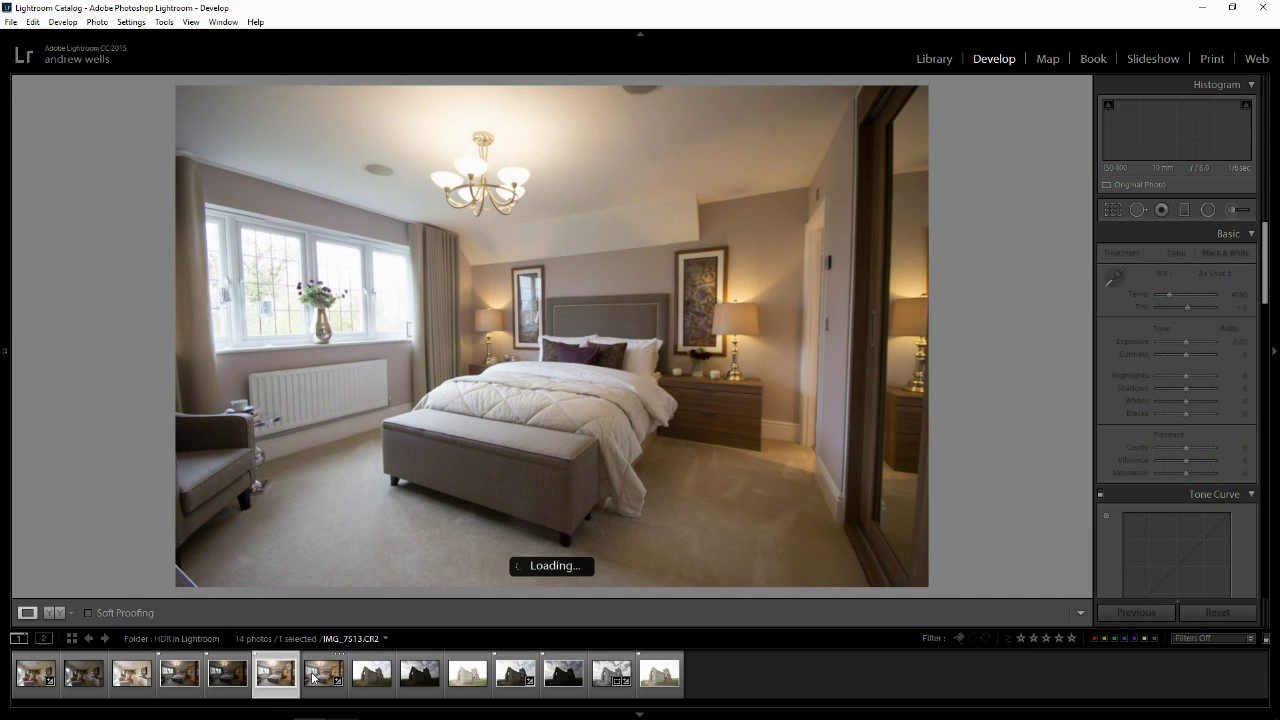
pyautogui.click(313, 678)
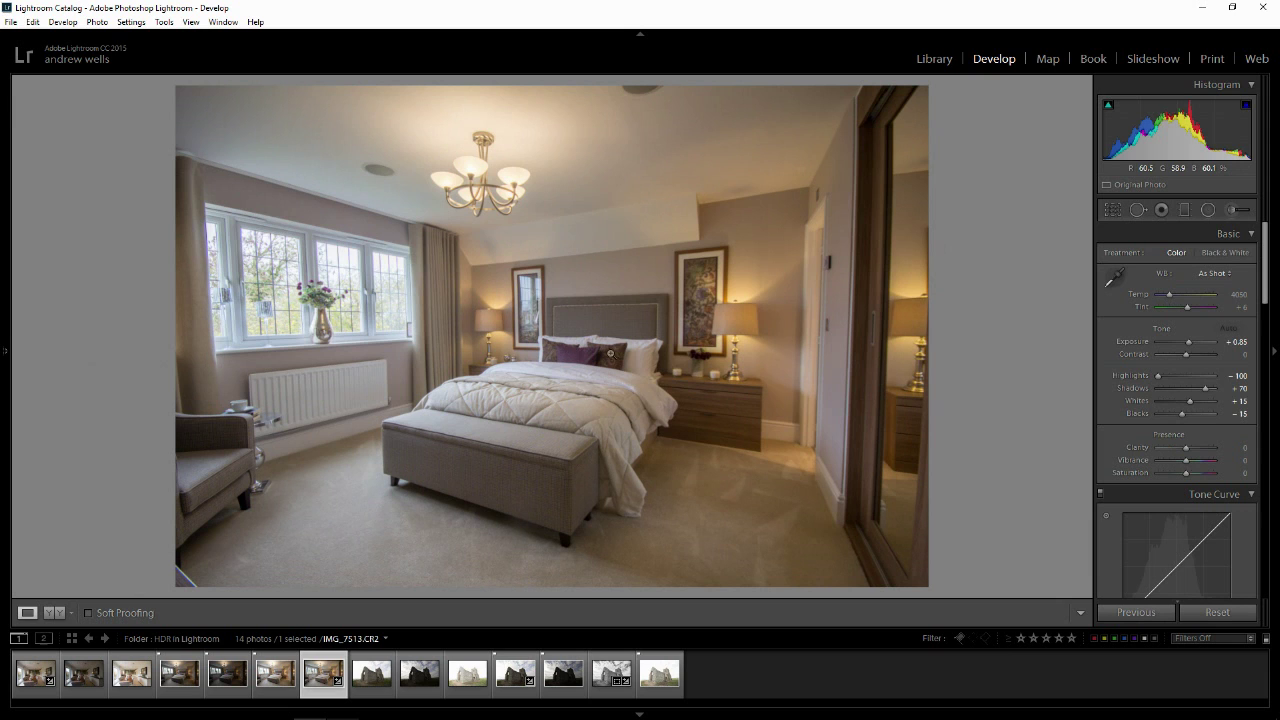
pyautogui.click(275, 678)
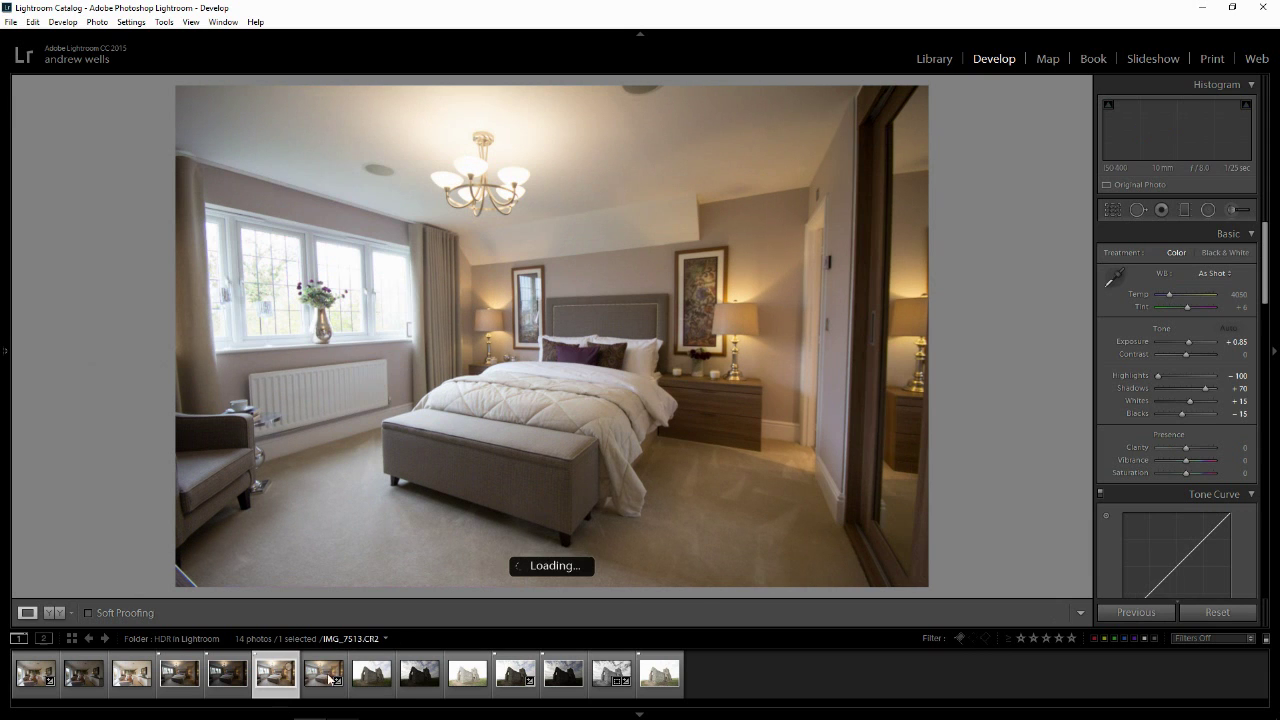
pyautogui.click(316, 682)
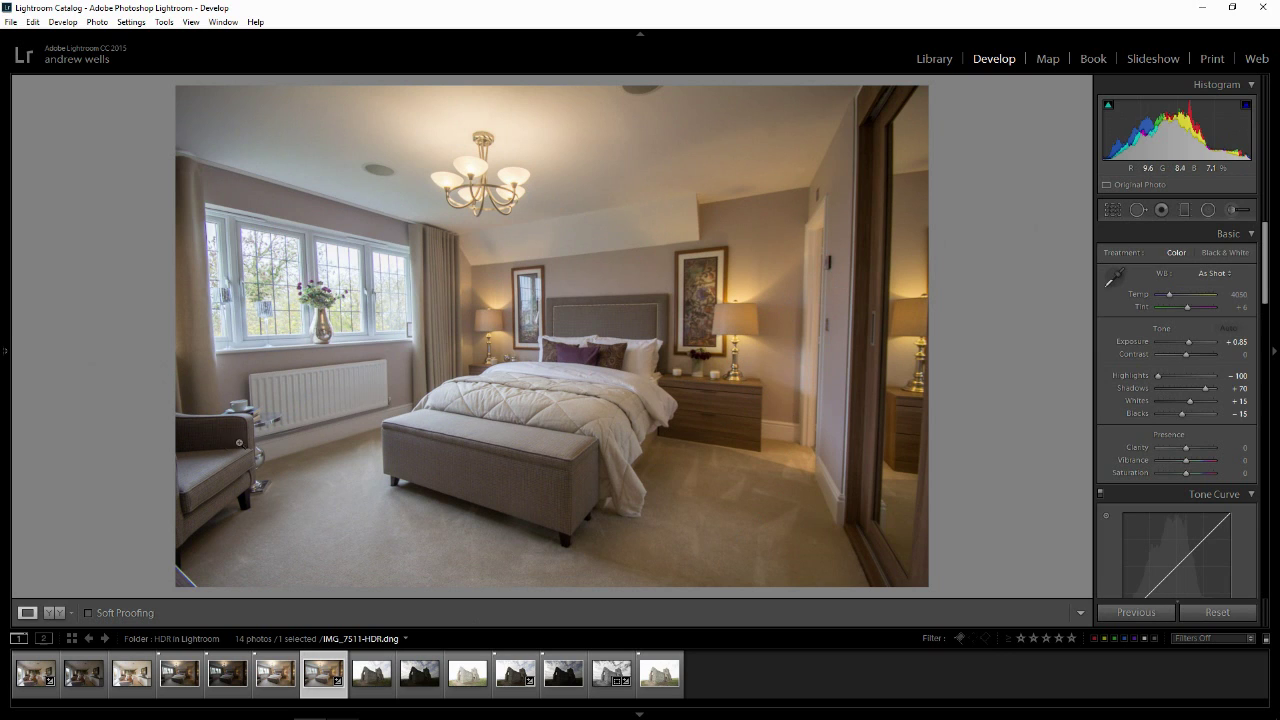
pyautogui.click(178, 680)
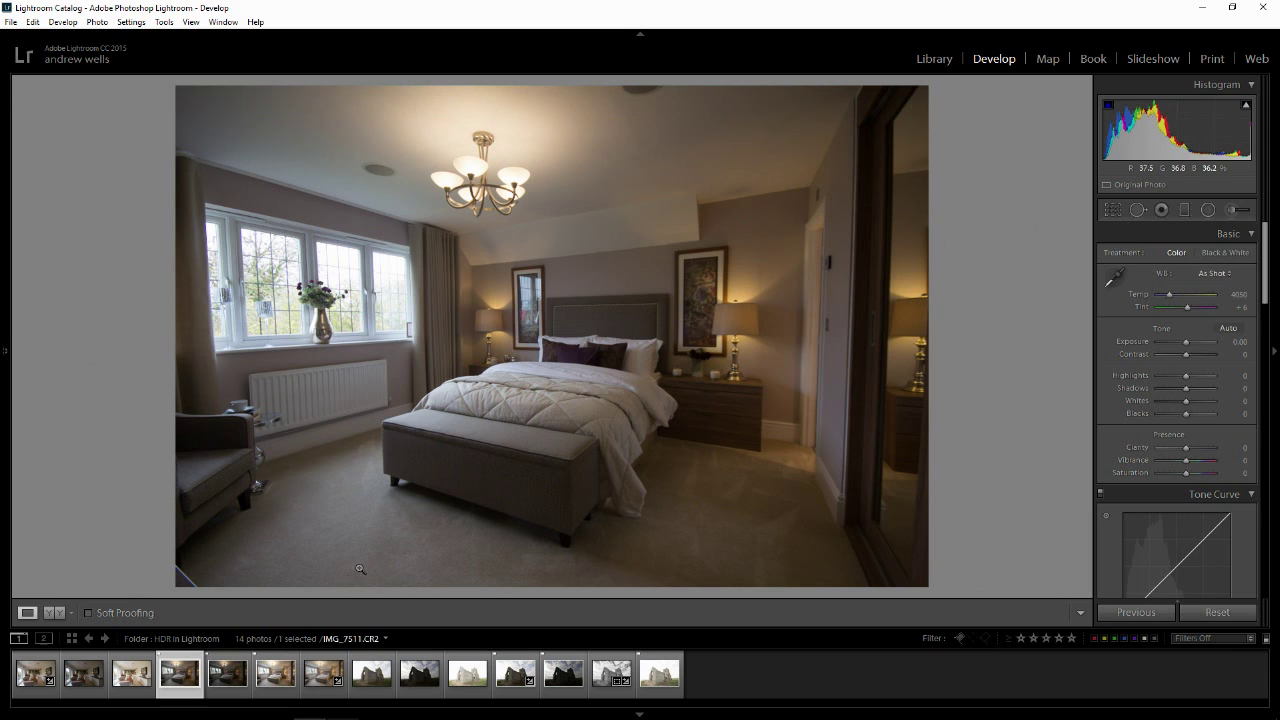
pyautogui.click(322, 674)
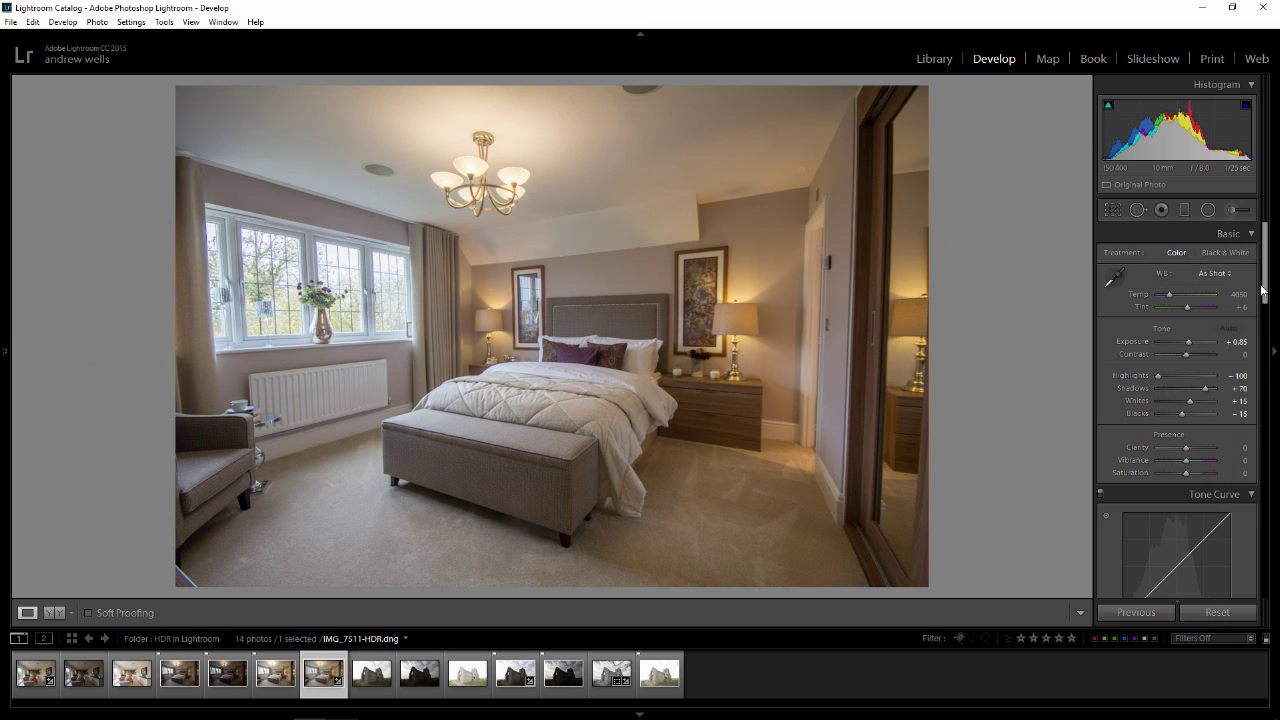
# Set Blacks to -29 and Whites to +33 while checking clipping, then raise Clarity to +17
pyautogui.scroll(-2, 1264, 290)
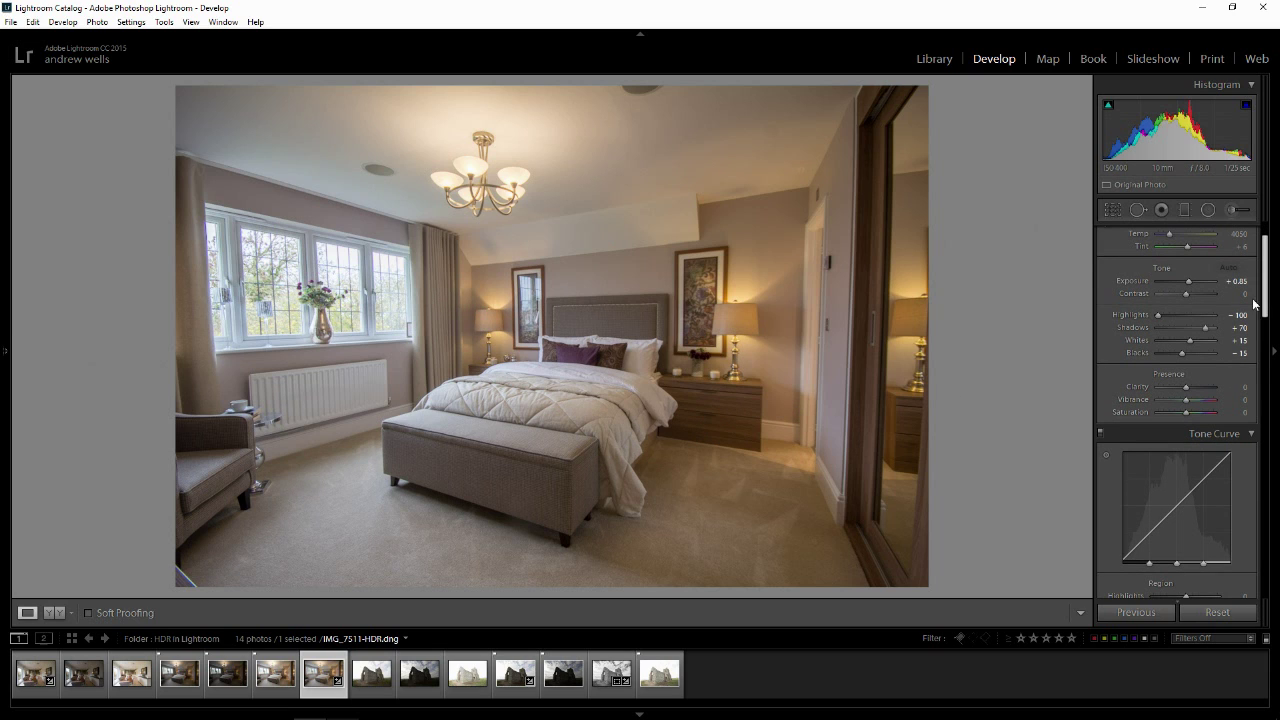
pyautogui.press('alt')
pyautogui.moveTo(1183, 356); pyautogui.dragTo(1195, 344)
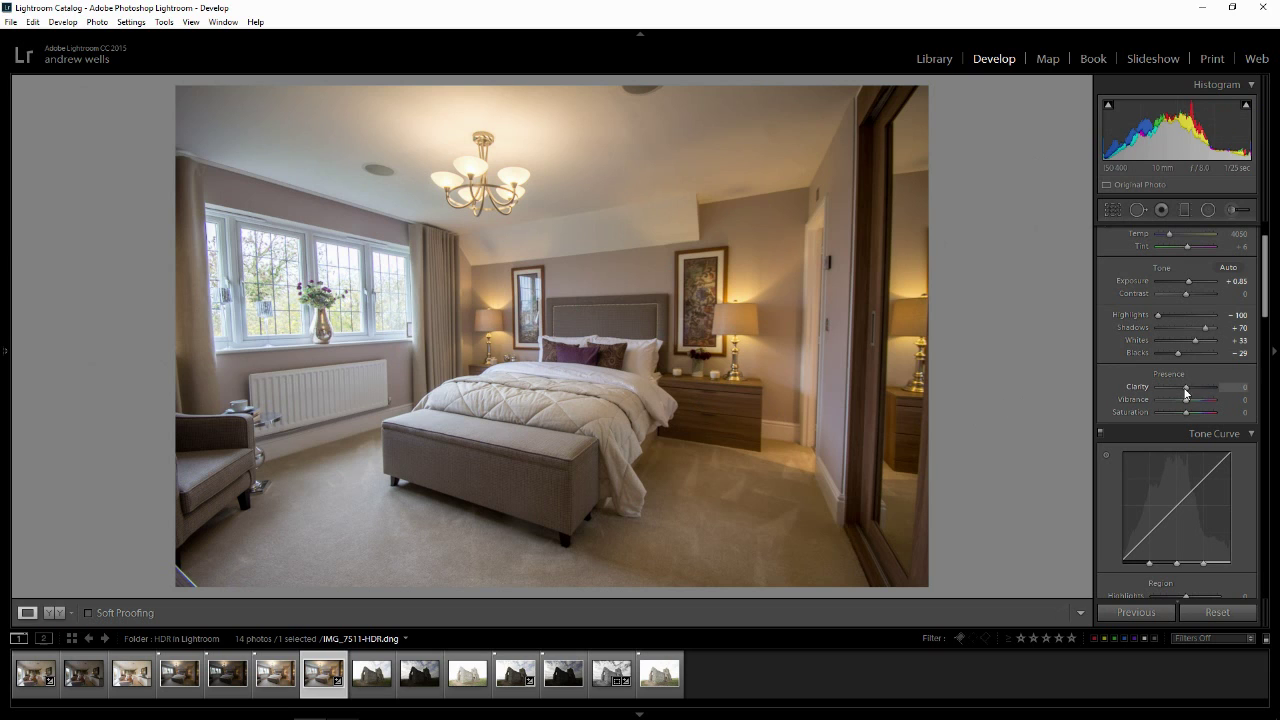
pyautogui.moveTo(1185, 387); pyautogui.dragTo(1191, 389)
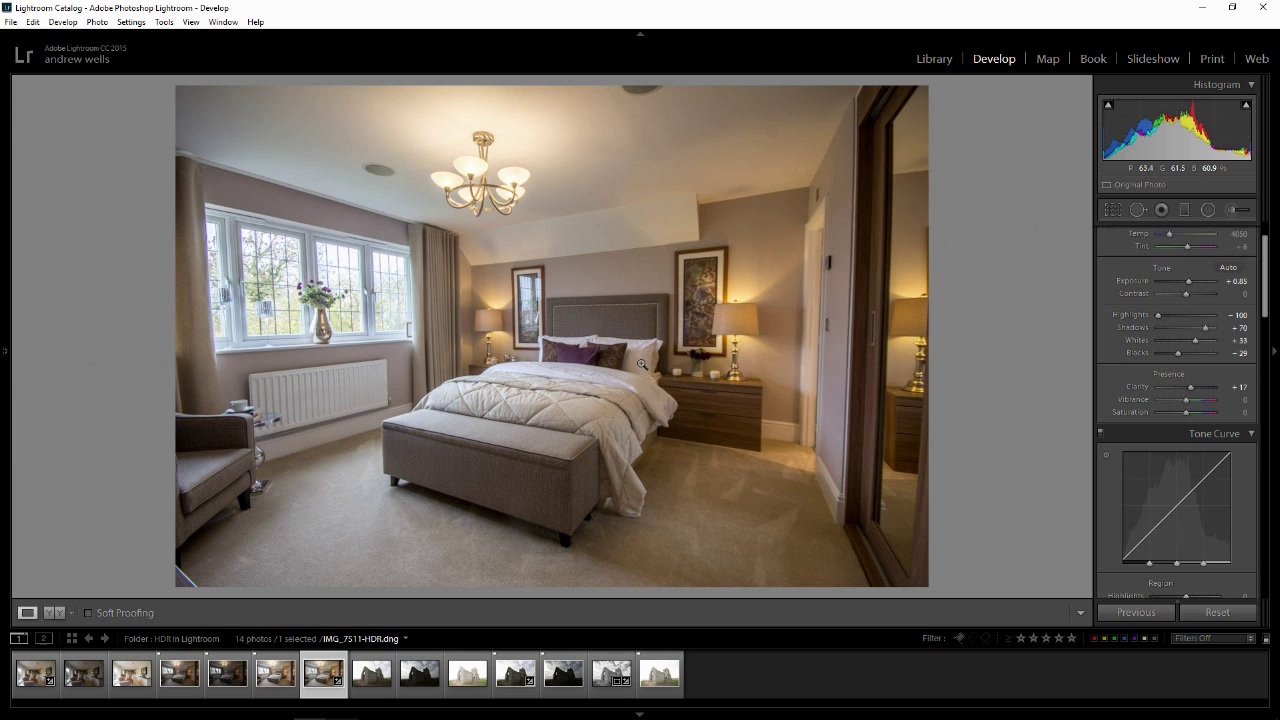
# Reopen the black-and-white IMG_2195-HDR.dng, zoom in on the church tower, then zoom back out
pyautogui.click(606, 675)
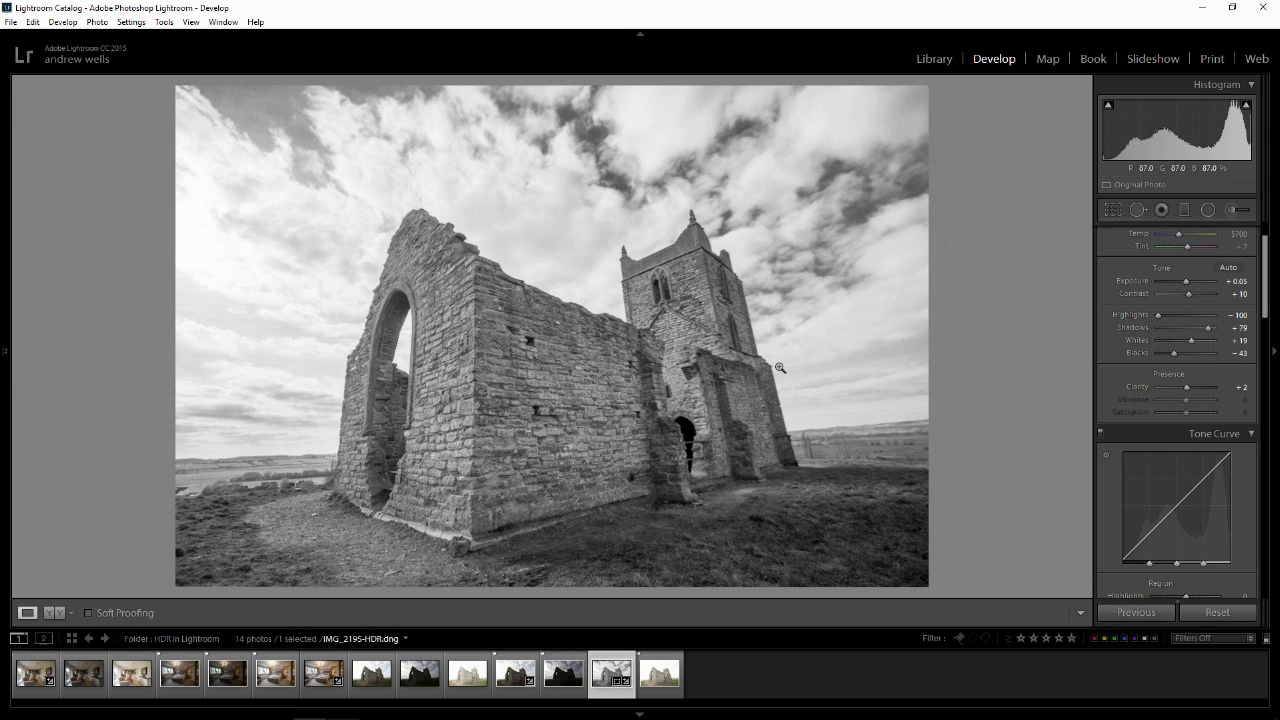
pyautogui.click(741, 294)
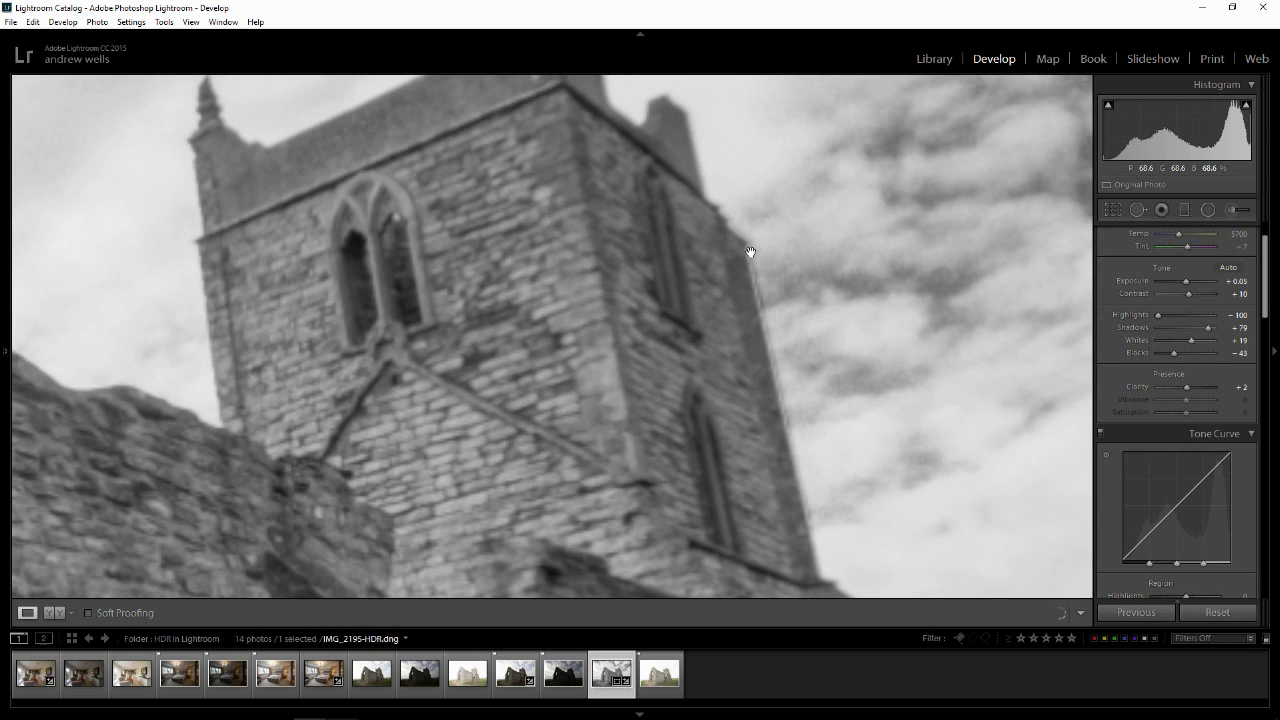
pyautogui.click(772, 300)
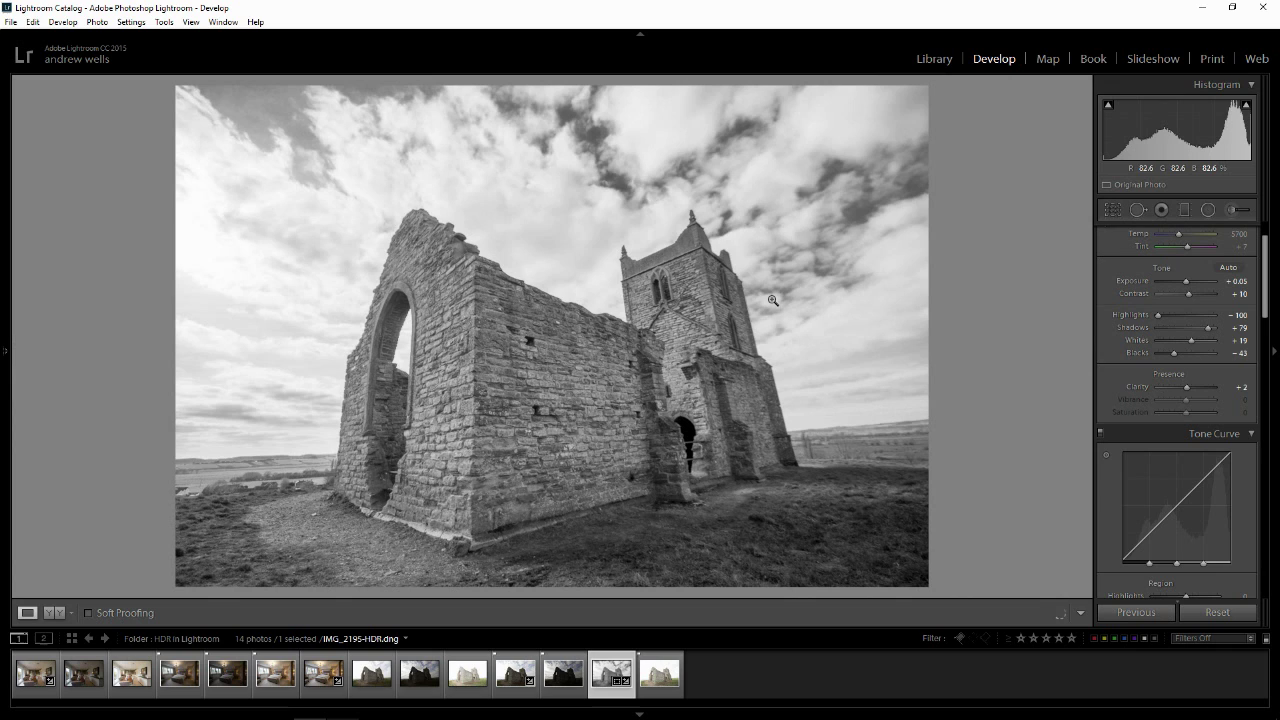